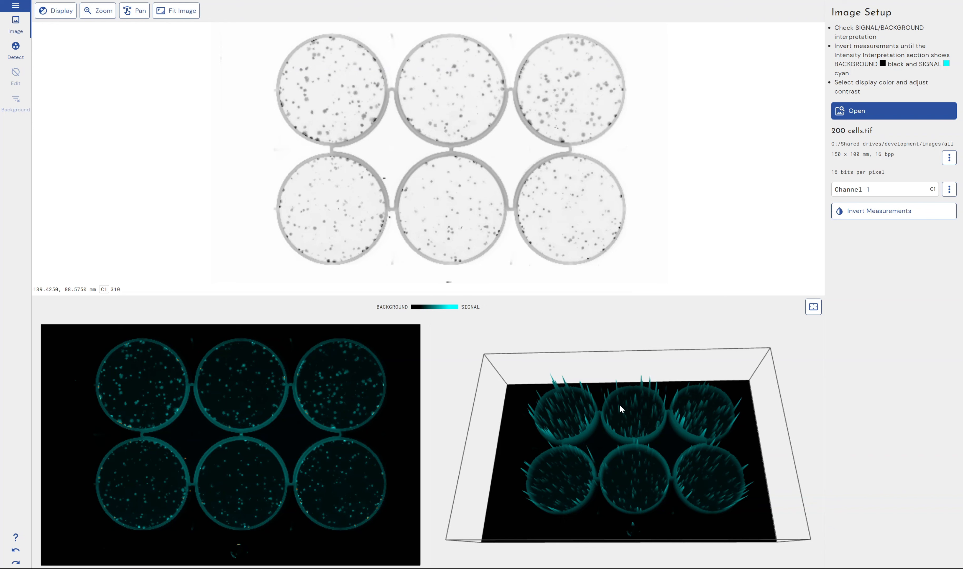
pyautogui.moveTo(597, 398)
pyautogui.mouseDown()
pyautogui.moveTo(596, 422)
pyautogui.moveTo(597, 403)
pyautogui.mouseUp()
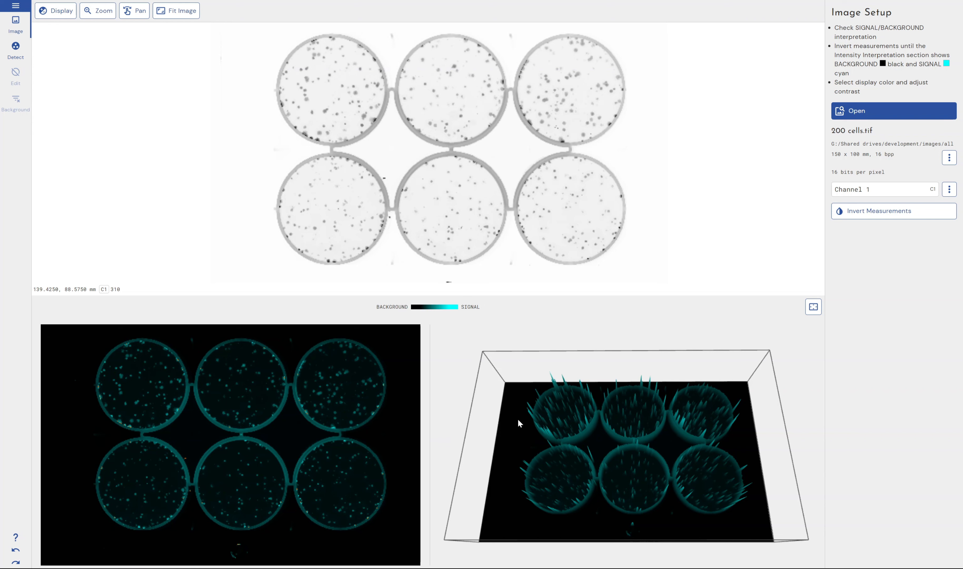
pyautogui.moveTo(541, 424)
pyautogui.mouseDown()
pyautogui.moveTo(541, 433)
pyautogui.moveTo(541, 412)
pyautogui.mouseUp()
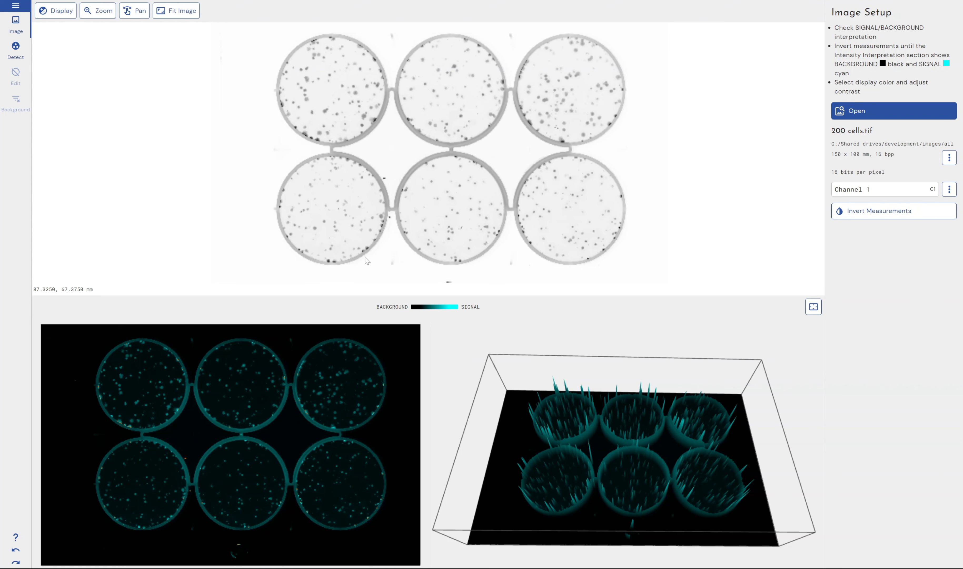
# Try narrowed and automatic display contrast for Channel 1, and restore the full 0 to 65535 intensity range.
pyautogui.click(57, 10)
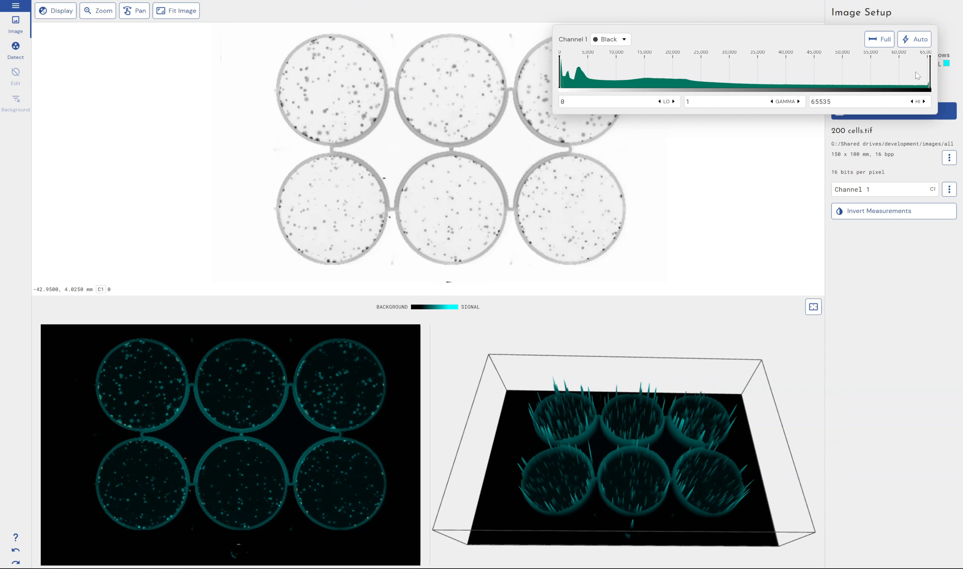
pyautogui.moveTo(928, 71); pyautogui.dragTo(834, 78)
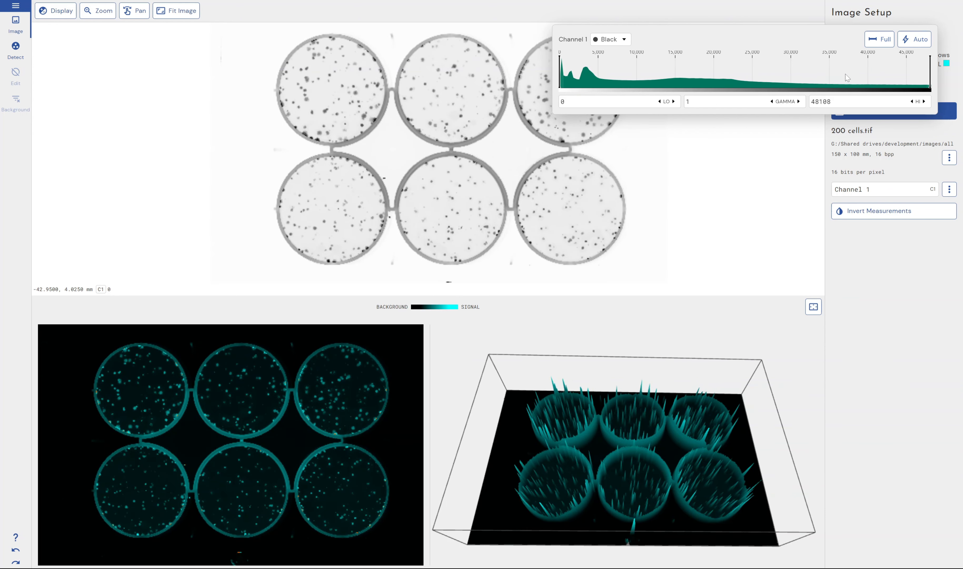
pyautogui.moveTo(561, 74); pyautogui.dragTo(625, 72)
pyautogui.click(880, 39)
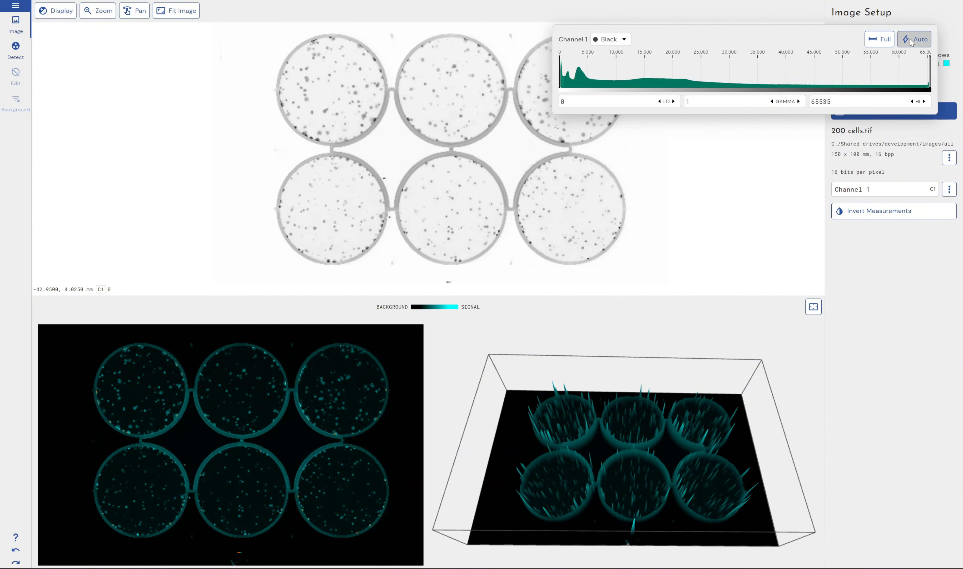
pyautogui.click(910, 40)
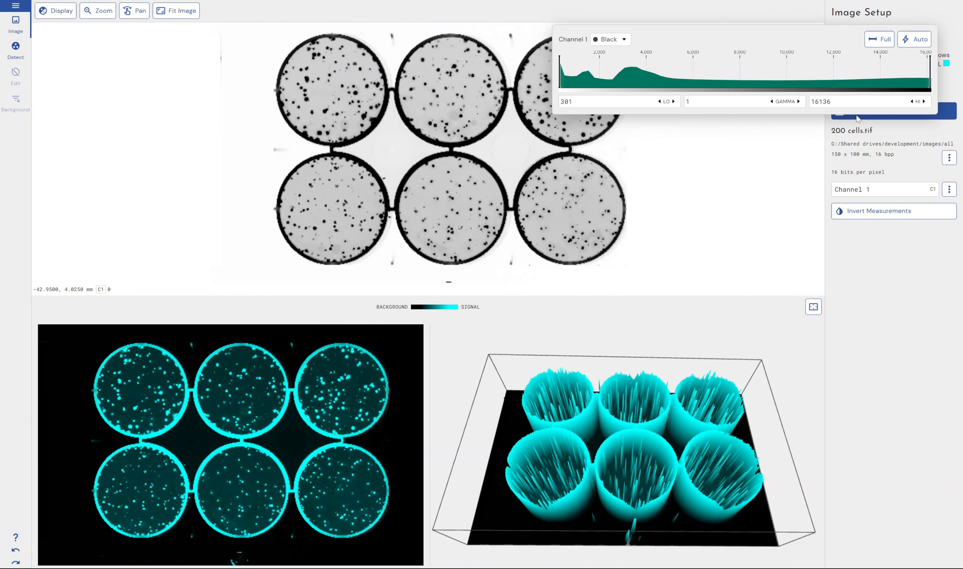
pyautogui.click(869, 42)
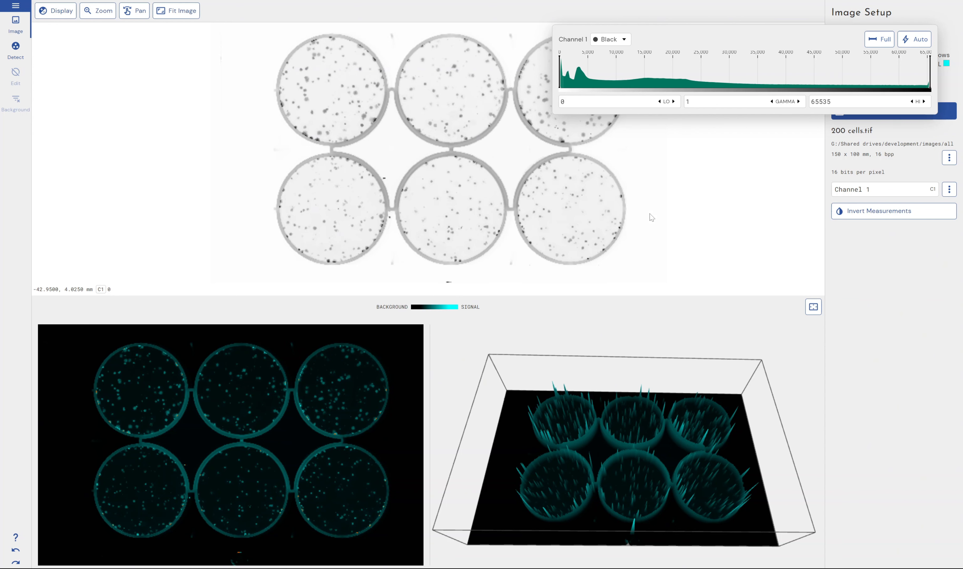
pyautogui.click(693, 185)
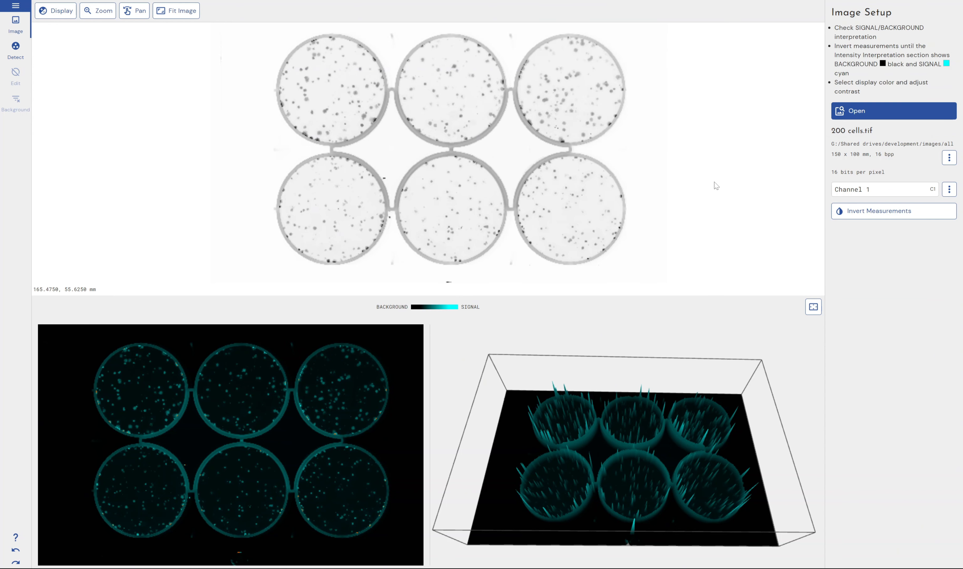
# Inspect the colonies in the wells of the grayscale image up close, and fit the whole image back in view.
pyautogui.click(98, 10)
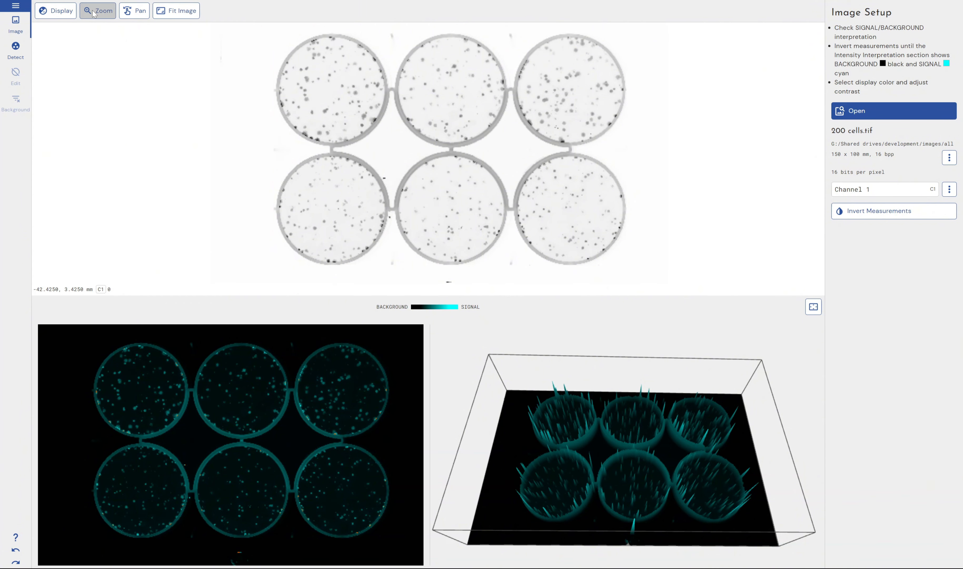
pyautogui.moveTo(259, 32); pyautogui.dragTo(410, 166)
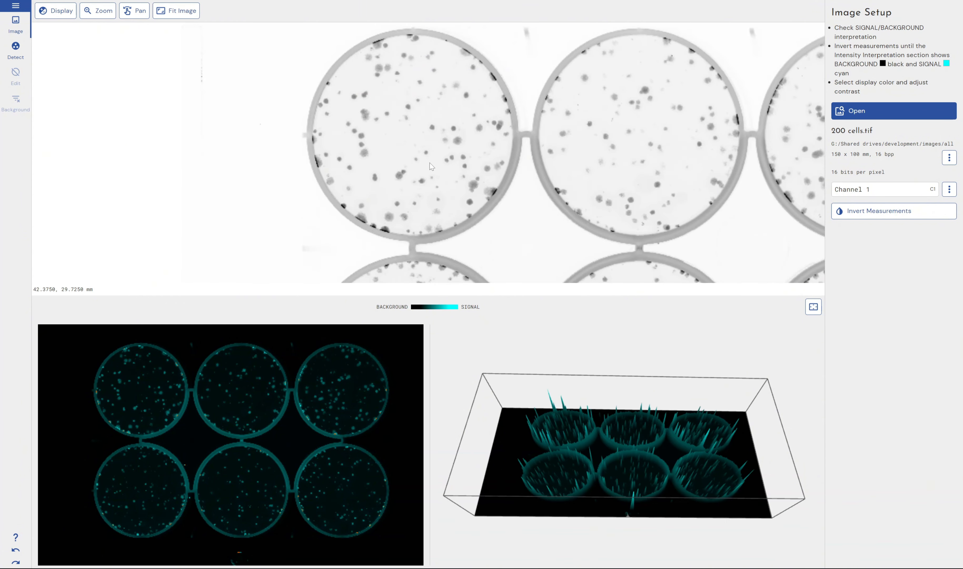
pyautogui.scroll(-5, 468, 178)
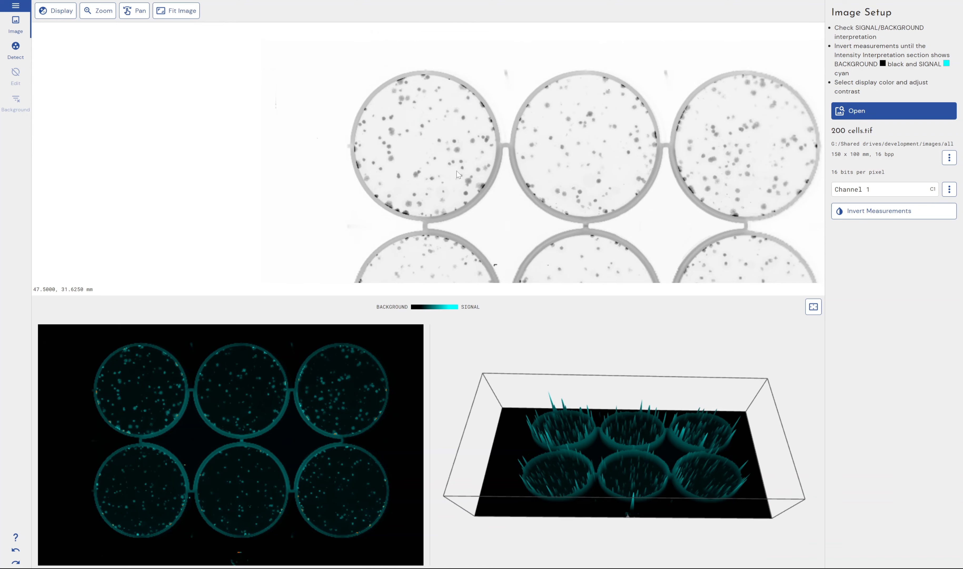
pyautogui.scroll(4, 484, 179)
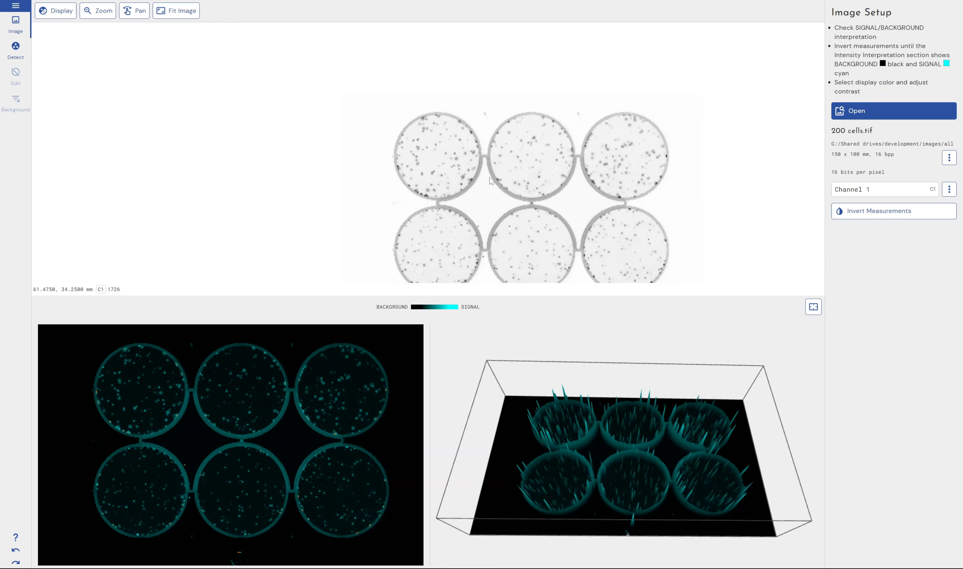
pyautogui.scroll(-2, 491, 179)
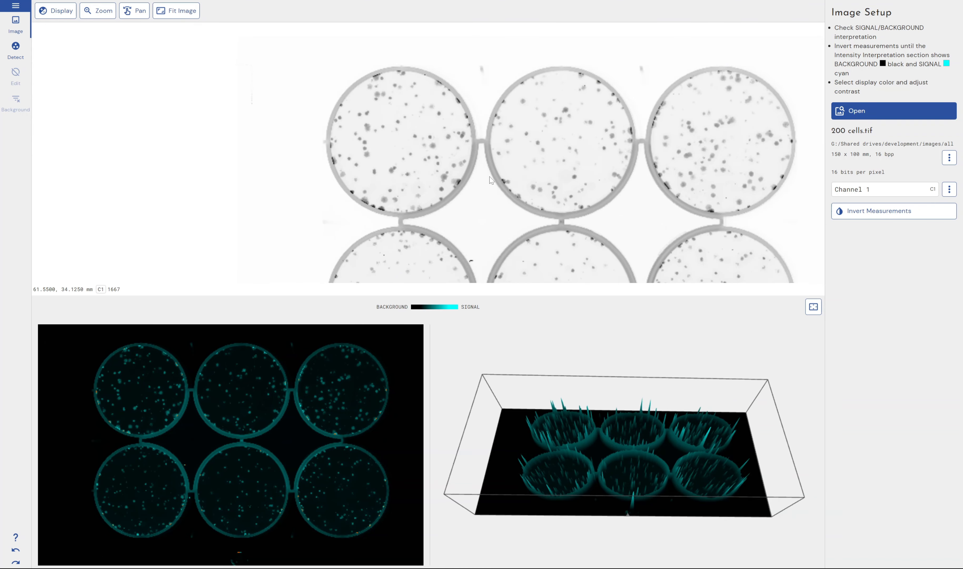
pyautogui.moveTo(498, 204); pyautogui.dragTo(311, 147)
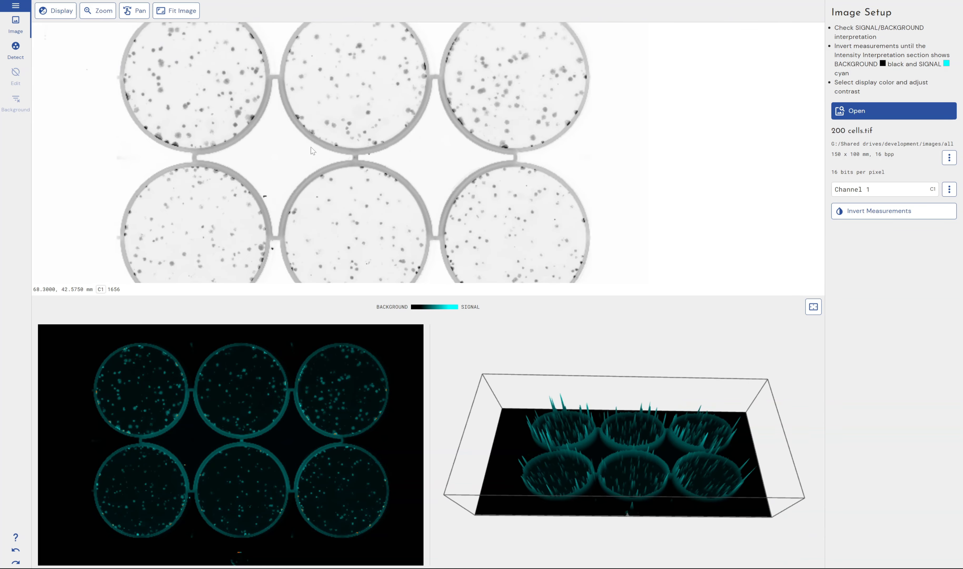
pyautogui.click(185, 11)
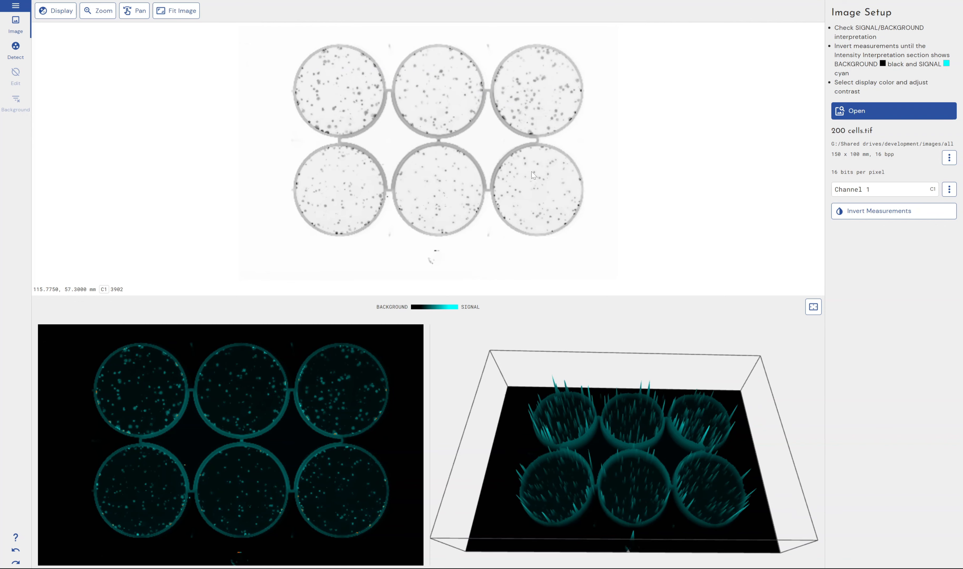
# Examine the 3D intensity plot at full screen from different angles, and return to the regular image setup layout.
pyautogui.moveTo(629, 412)
pyautogui.mouseDown()
pyautogui.moveTo(628, 378)
pyautogui.moveTo(628, 409)
pyautogui.mouseUp()
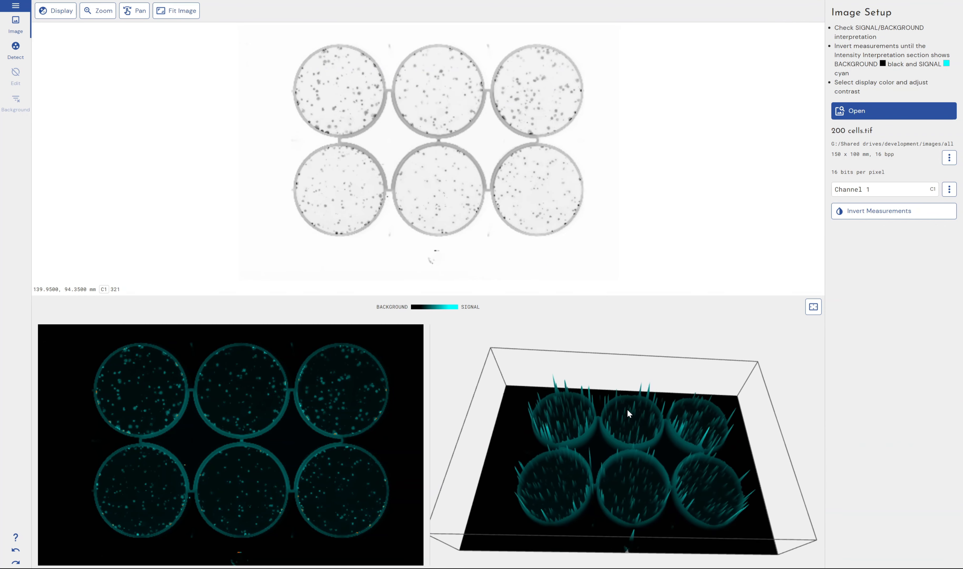
pyautogui.click(813, 307)
pyautogui.moveTo(477, 353); pyautogui.dragTo(479, 317)
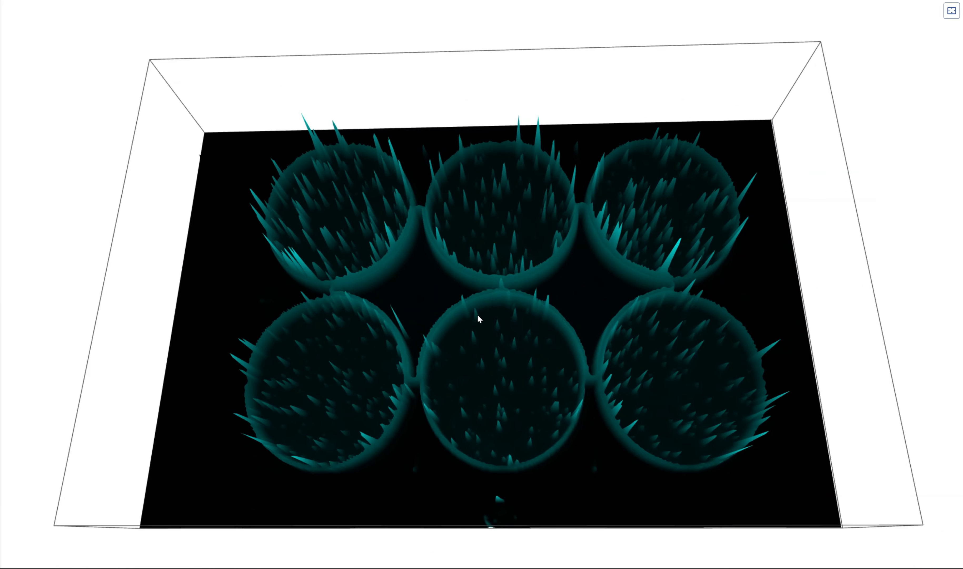
pyautogui.rightClick(479, 316)
pyautogui.click(506, 325)
pyautogui.moveTo(603, 350)
pyautogui.mouseDown()
pyautogui.moveTo(604, 316)
pyautogui.moveTo(603, 337)
pyautogui.mouseUp()
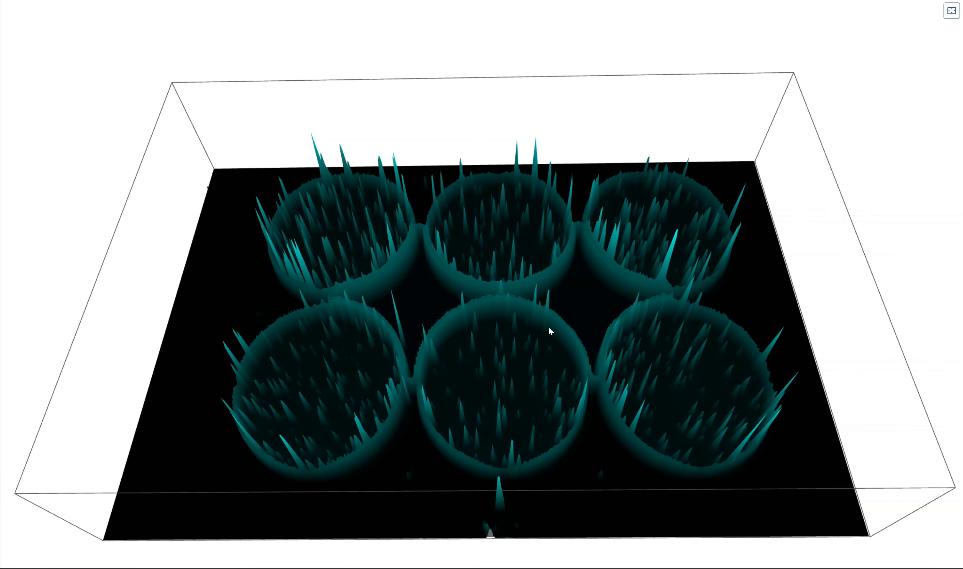
pyautogui.click(952, 11)
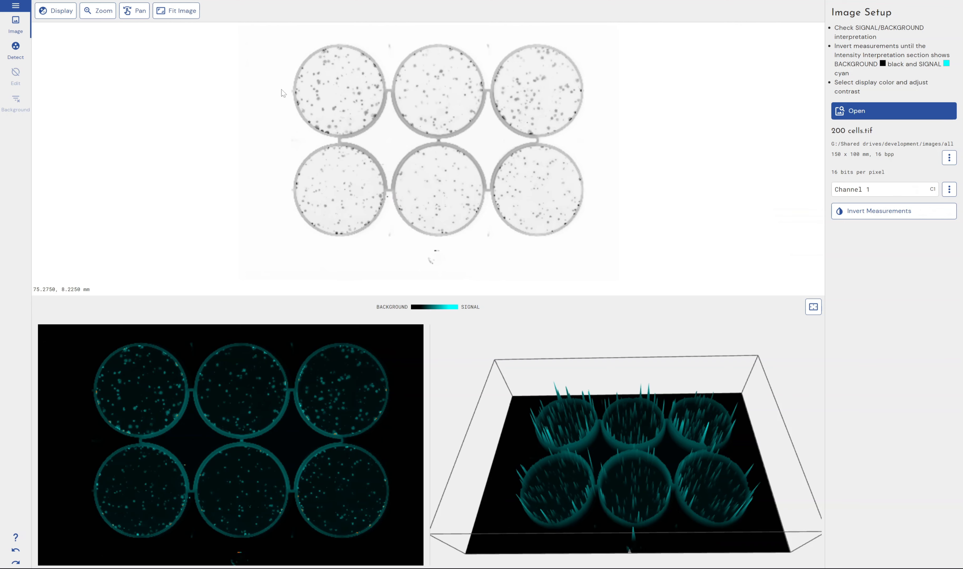
# Switch to colony detection and reposition the Sample 1 area of interest slightly over the upper-left well.
pyautogui.click(22, 53)
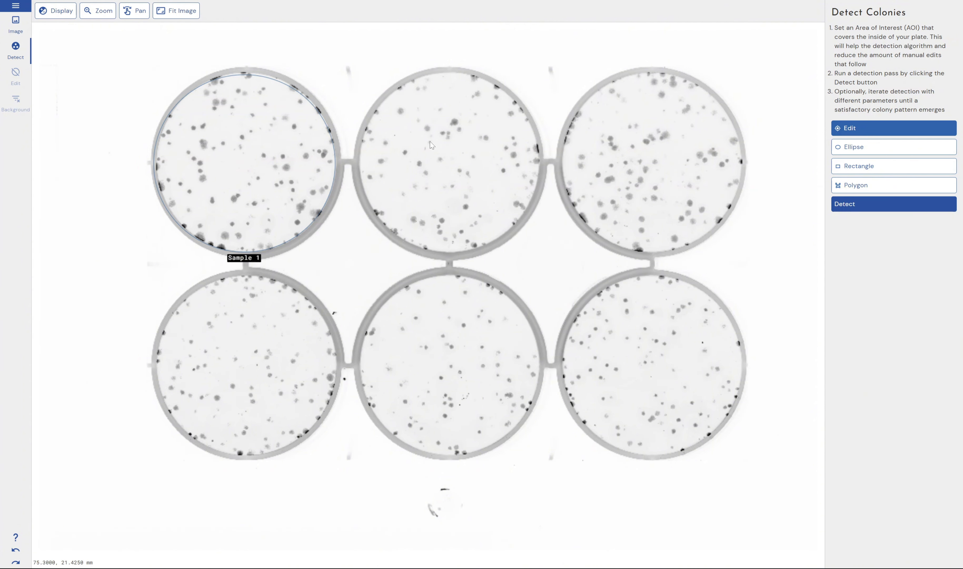
pyautogui.click(265, 159)
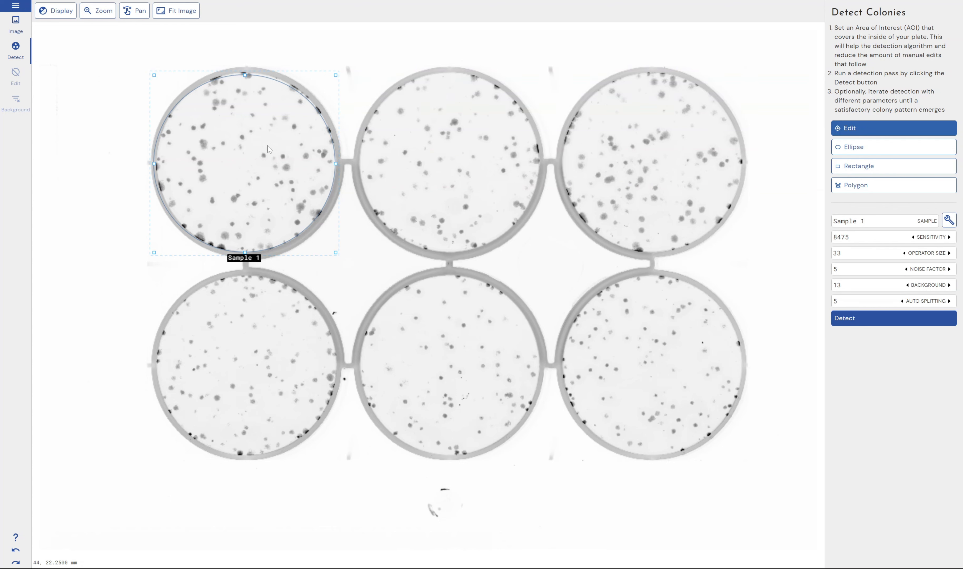
pyautogui.moveTo(247, 155); pyautogui.dragTo(249, 155)
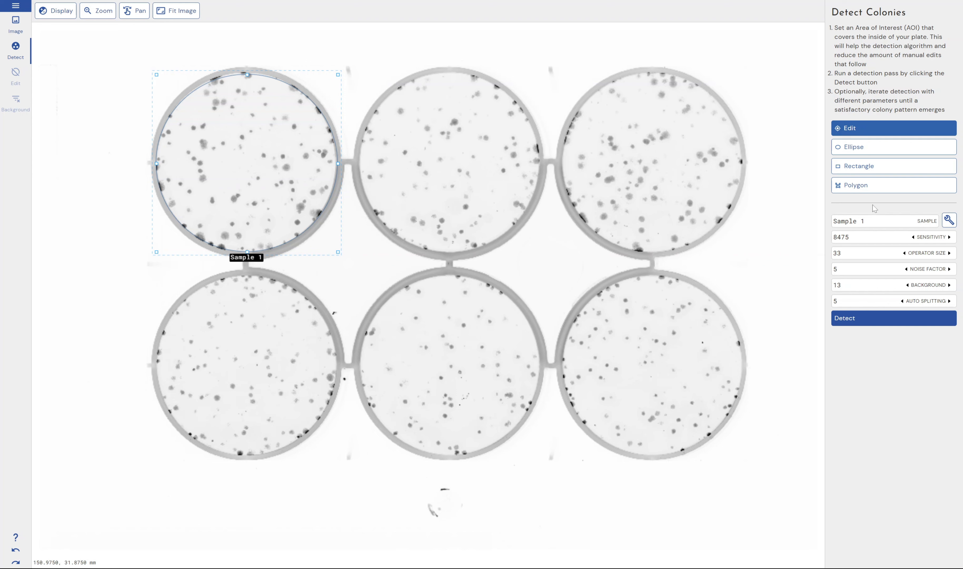
# Duplicate the Sample 1 area of interest and place the Sample 2 copy over the upper-middle well.
pyautogui.click(950, 220)
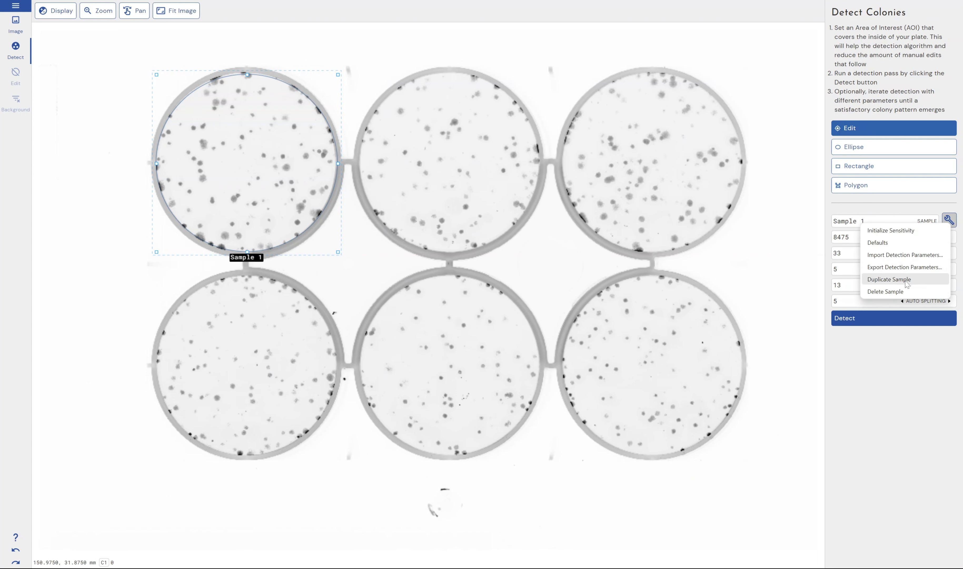
pyautogui.click(889, 279)
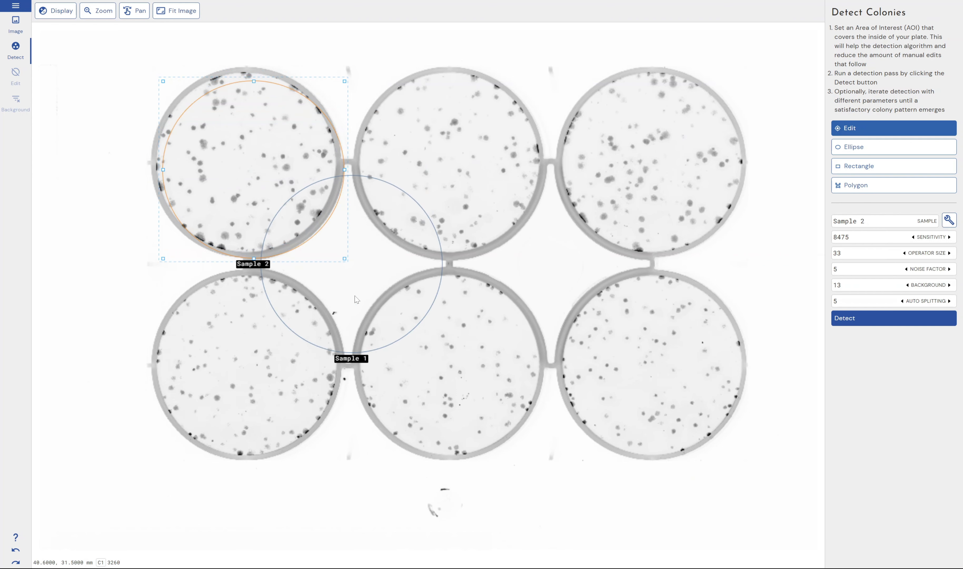
pyautogui.moveTo(357, 299); pyautogui.dragTo(357, 300)
pyautogui.moveTo(240, 151); pyautogui.dragTo(436, 146)
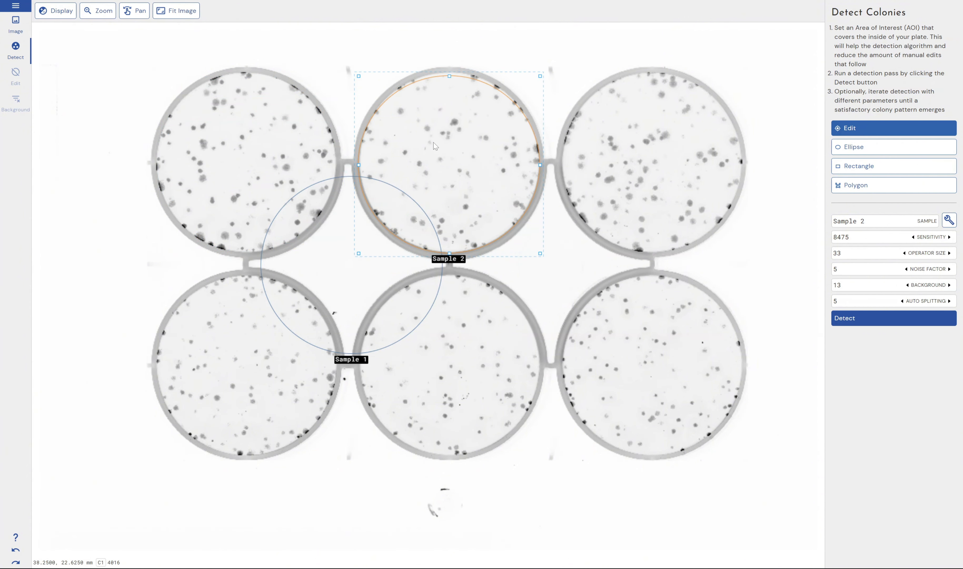
# Move the Sample 1 circle back onto the upper-left well and adjust its size to the well's inner edge.
pyautogui.click(368, 268)
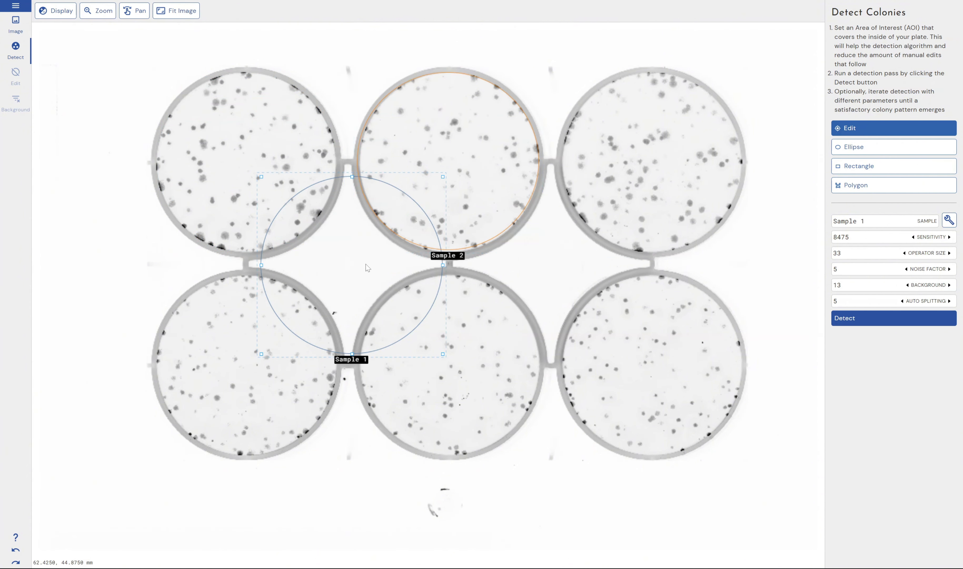
pyautogui.moveTo(367, 267); pyautogui.dragTo(260, 166)
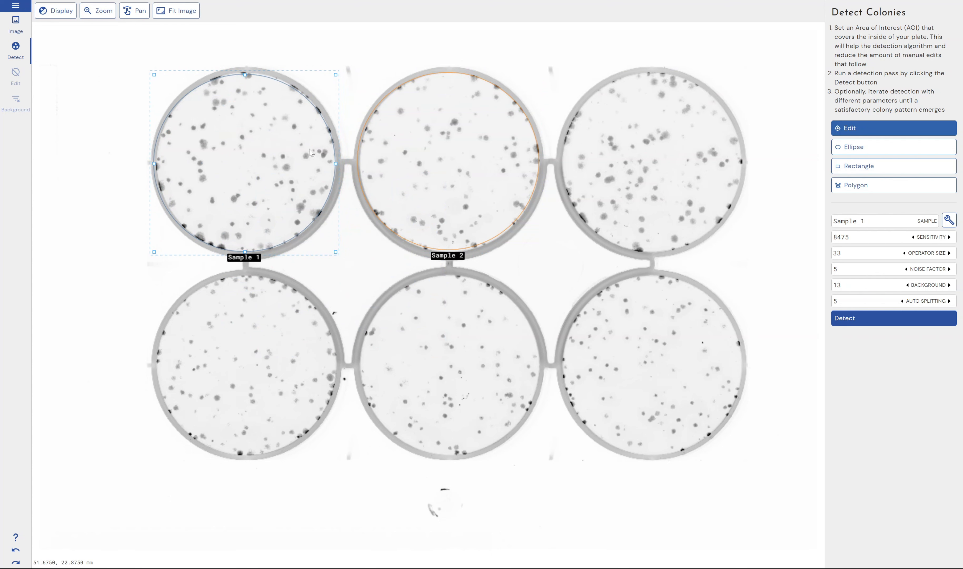
pyautogui.moveTo(336, 164); pyautogui.dragTo(333, 162)
pyautogui.moveTo(335, 254)
pyautogui.mouseDown()
pyautogui.moveTo(410, 340)
pyautogui.moveTo(513, 381)
pyautogui.moveTo(426, 348)
pyautogui.moveTo(328, 248)
pyautogui.moveTo(338, 252)
pyautogui.mouseUp()
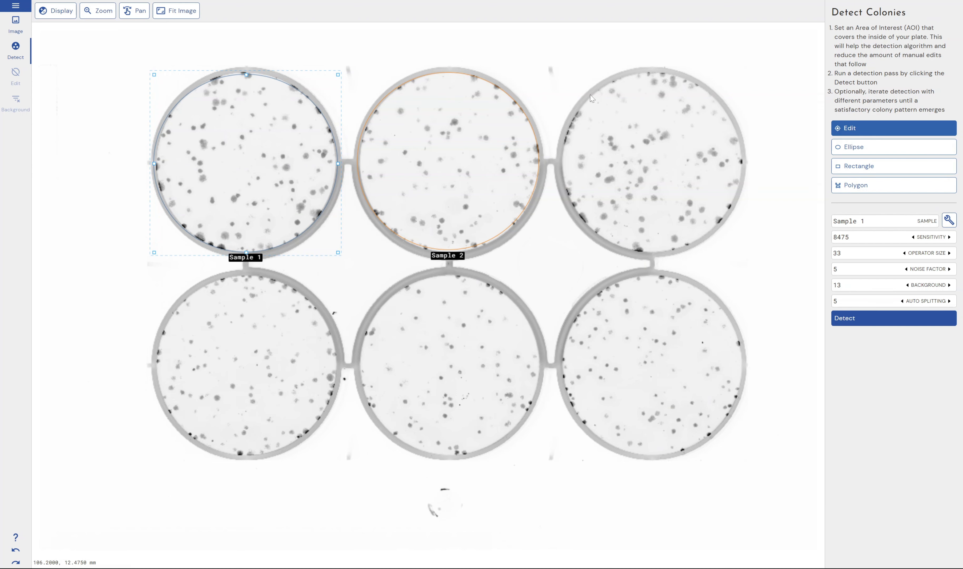
# Draw an elliptical area of interest on the upper-right well and stretch it to match the well's inner edge.
pyautogui.moveTo(590, 93); pyautogui.dragTo(676, 185)
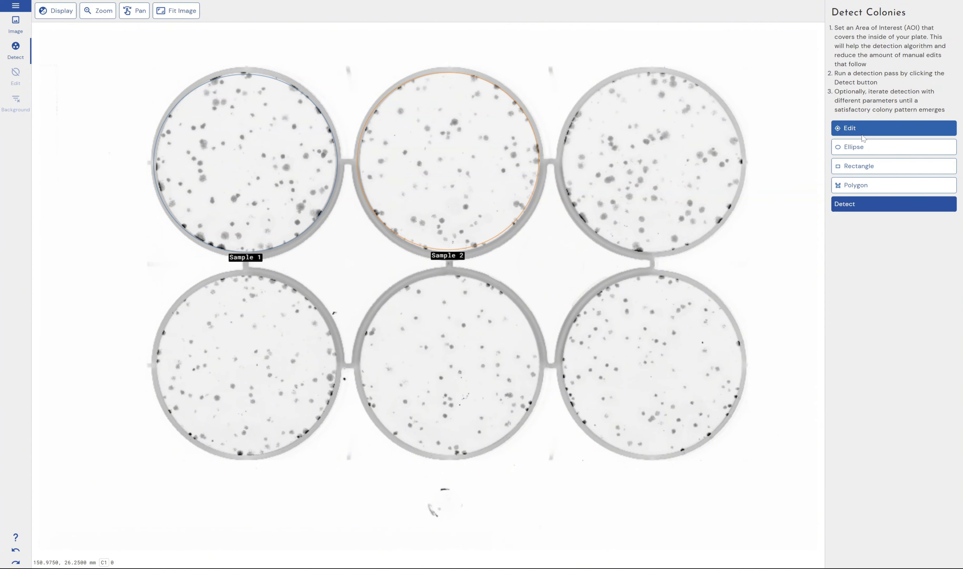
pyautogui.click(869, 147)
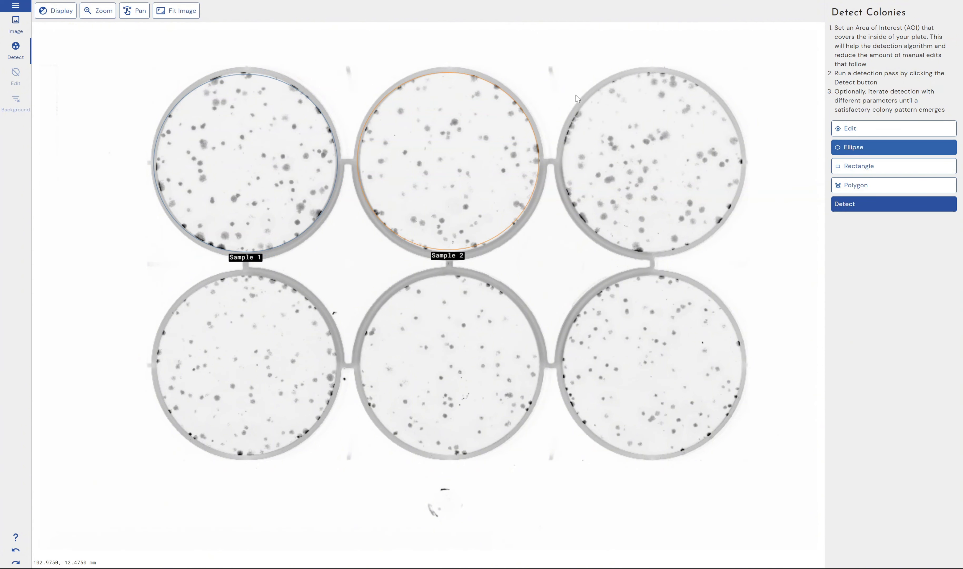
pyautogui.moveTo(714, 236); pyautogui.dragTo(740, 245)
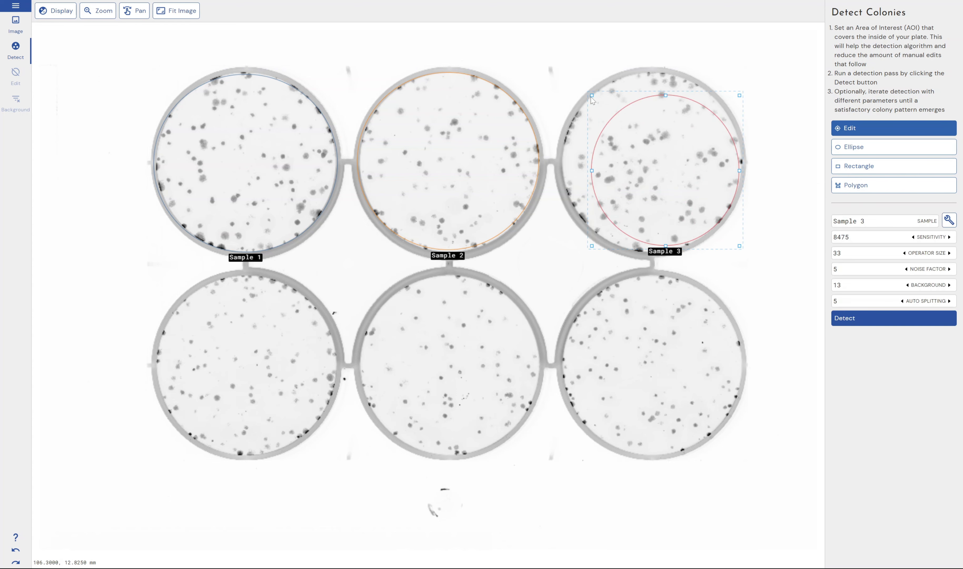
pyautogui.moveTo(592, 95); pyautogui.dragTo(564, 76)
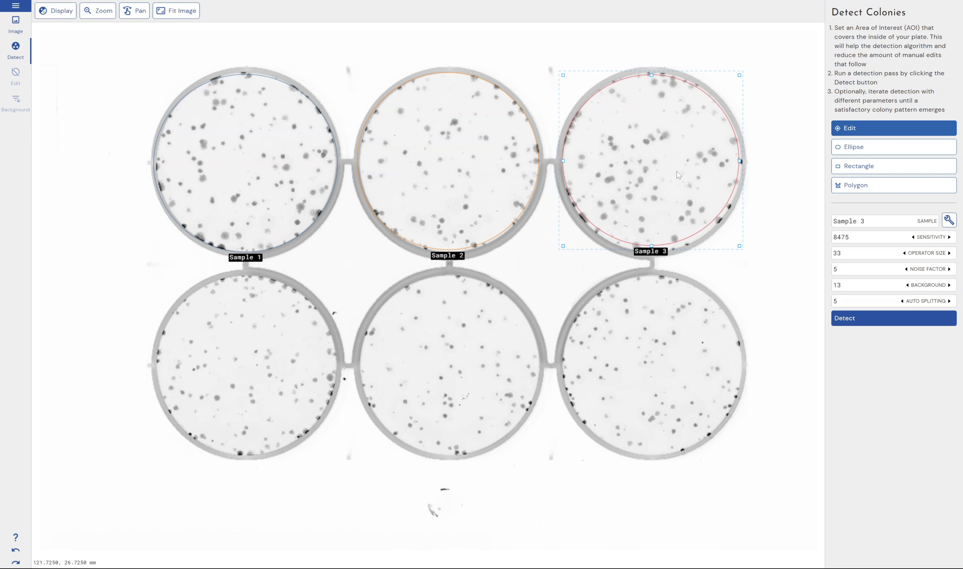
pyautogui.click(857, 220)
pyautogui.click(870, 211)
pyautogui.moveTo(654, 246); pyautogui.dragTo(655, 252)
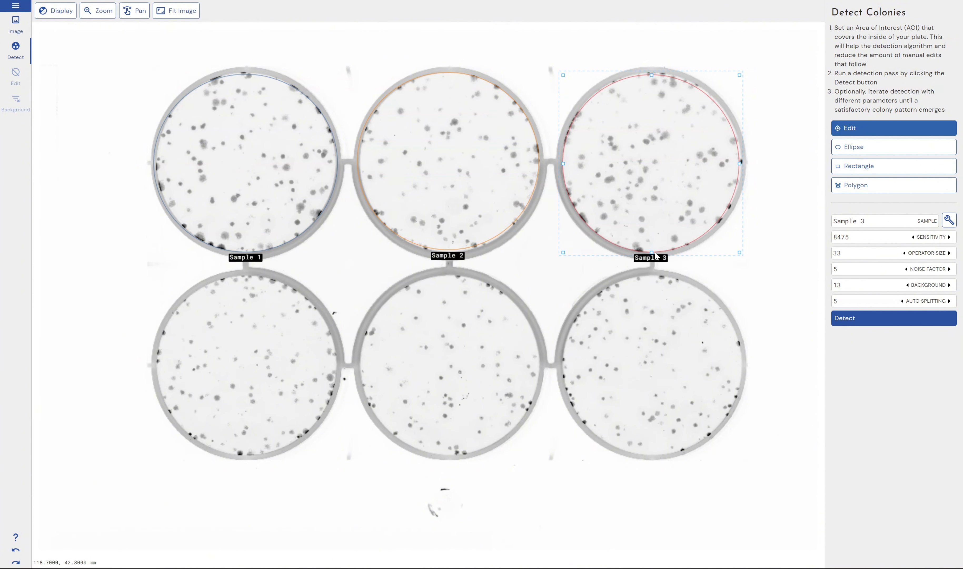
# Check the Sample 2 and Sample 1 areas and review the sample options available for Sample 1.
pyautogui.click(476, 190)
pyautogui.click(316, 167)
pyautogui.click(954, 226)
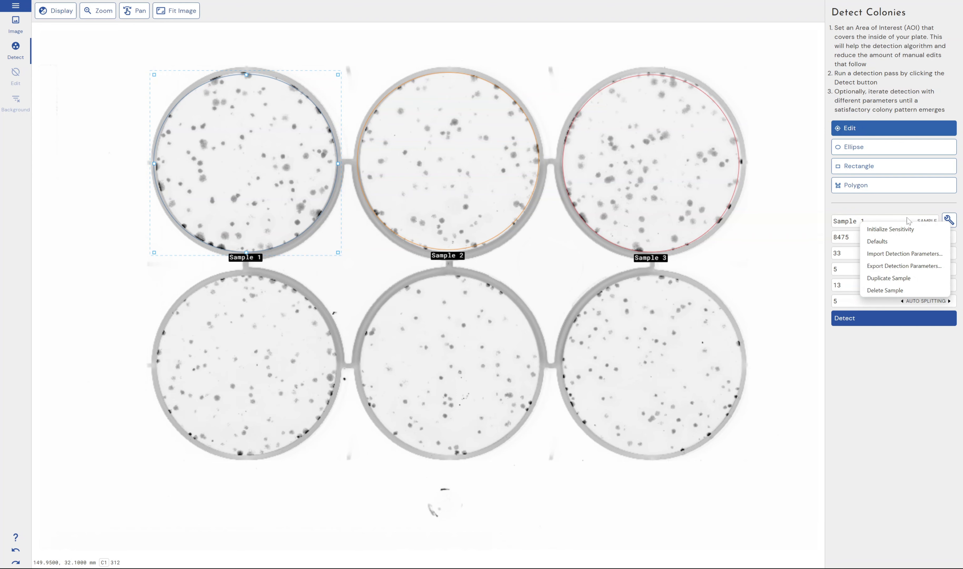
pyautogui.click(906, 208)
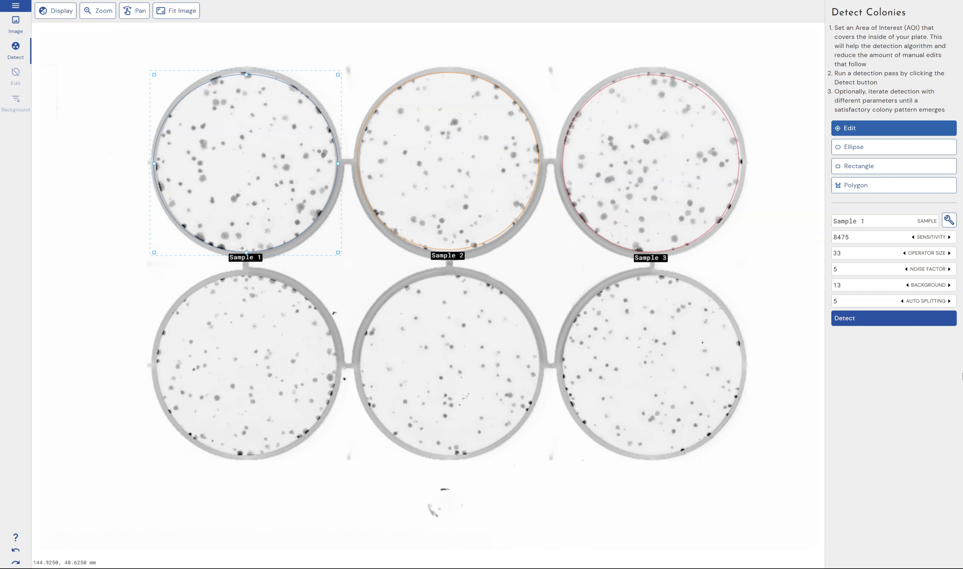
# Run colony detection on the three sample areas and look through the colony measurements table.
pyautogui.click(867, 318)
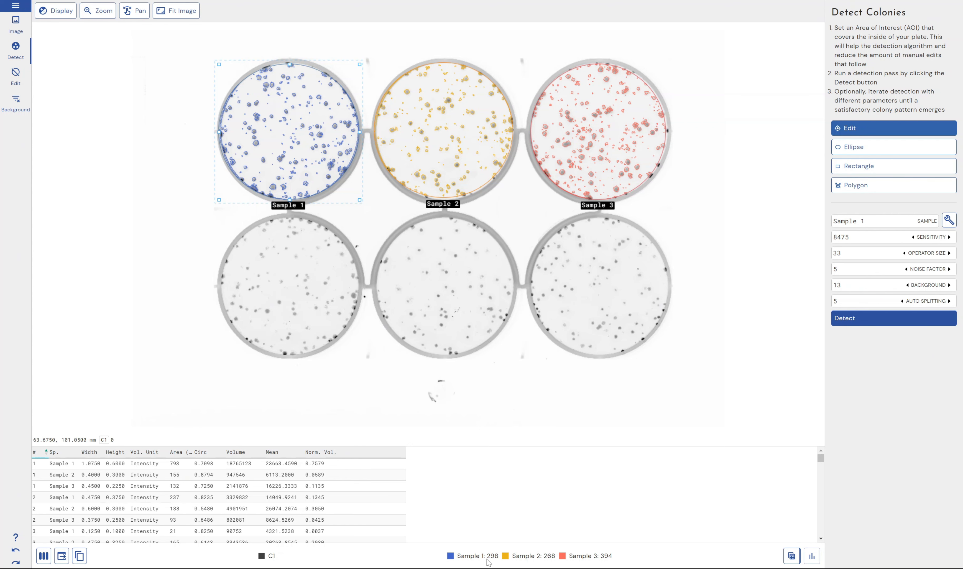
pyautogui.click(563, 557)
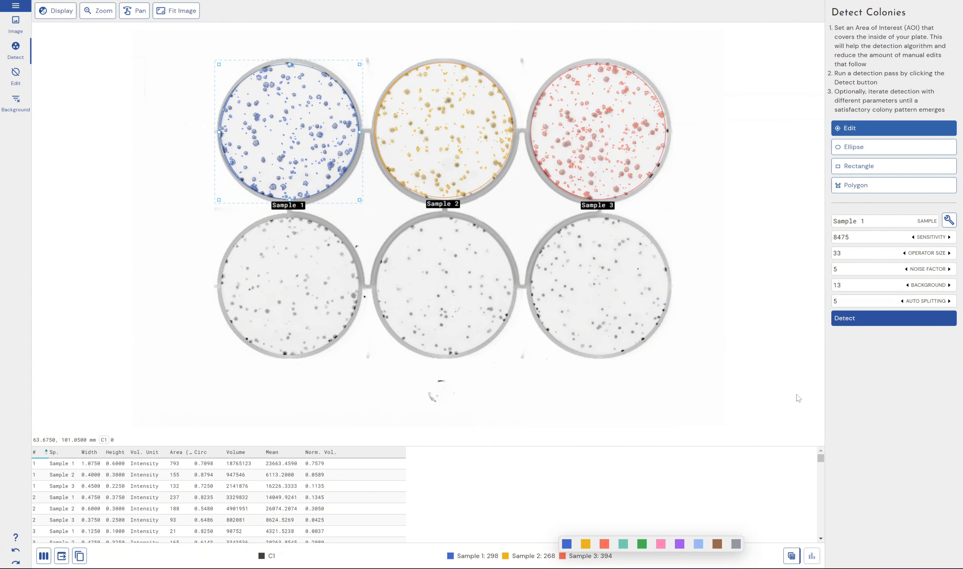
pyautogui.click(628, 556)
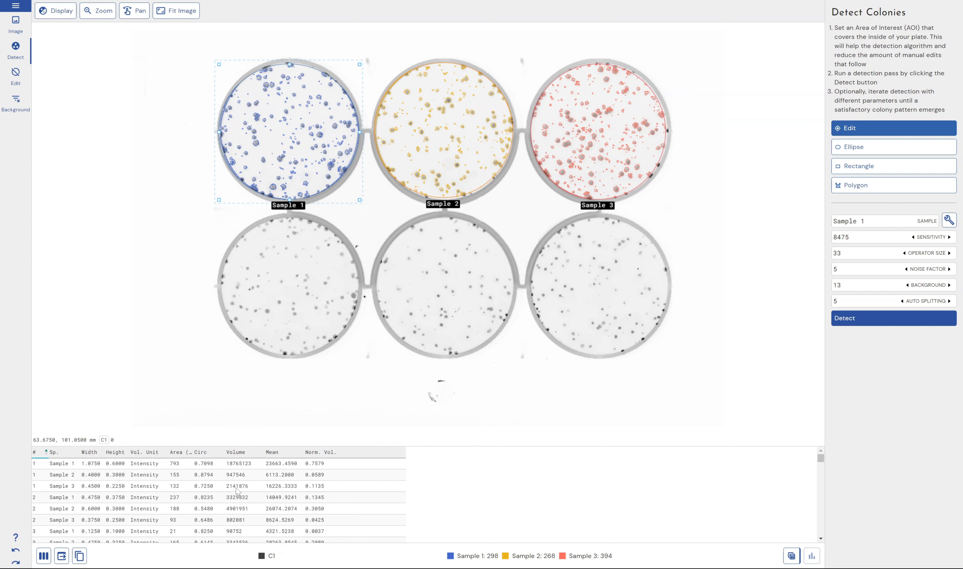
pyautogui.scroll(-5, 216, 485)
pyautogui.scroll(-3, 197, 495)
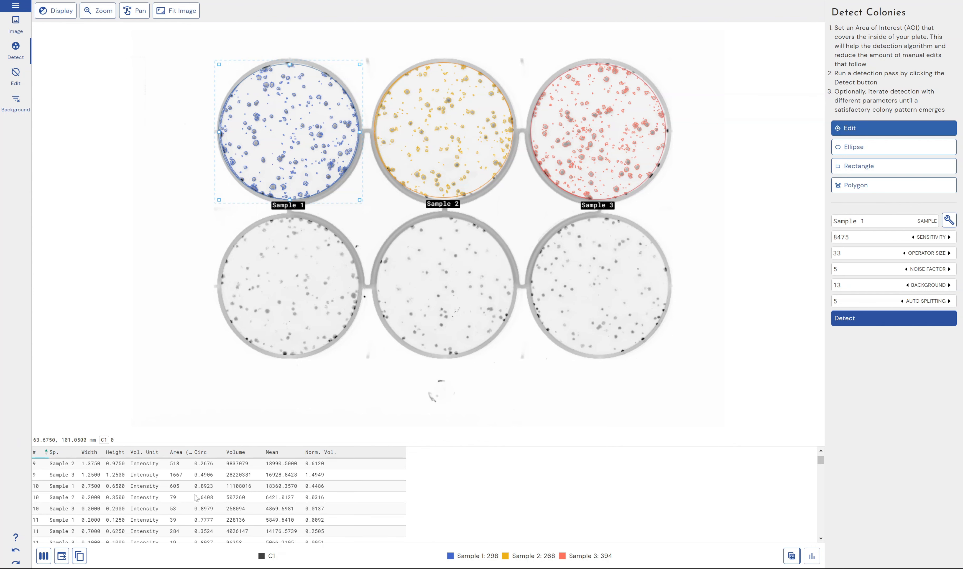
pyautogui.scroll(8, 134, 508)
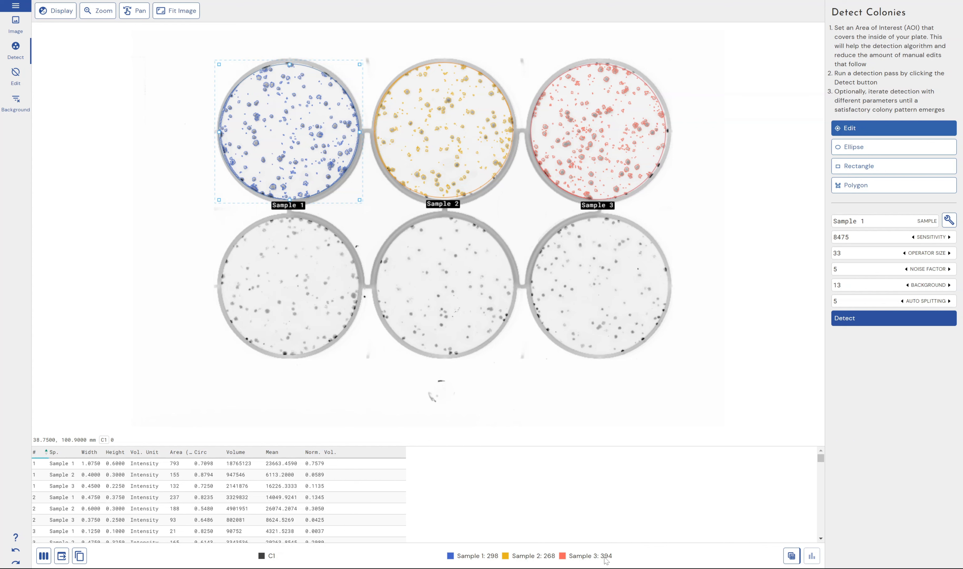
# Frame the upper-left well and run detection again on Sample 1 with sensitivity 7196.
pyautogui.click(93, 15)
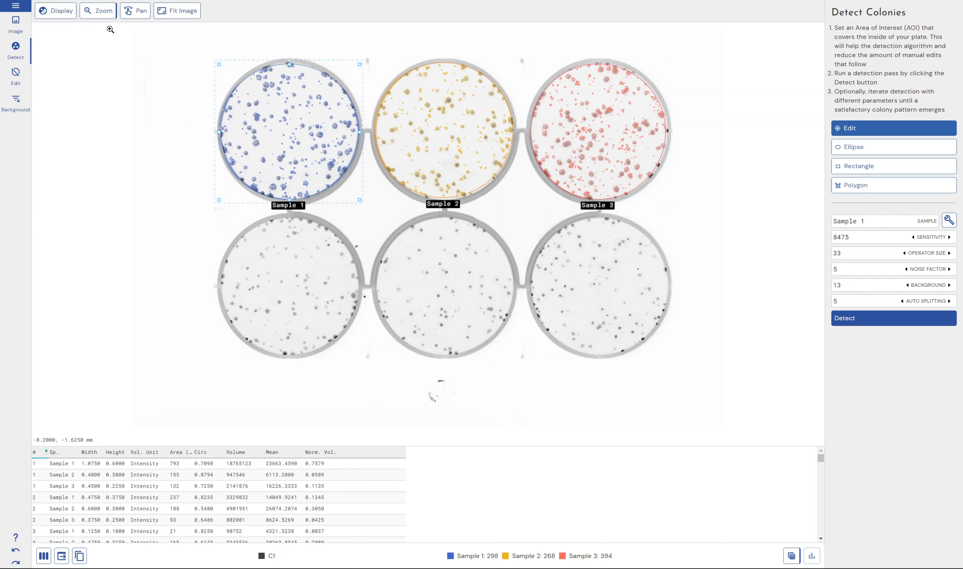
pyautogui.moveTo(198, 48); pyautogui.dragTo(394, 224)
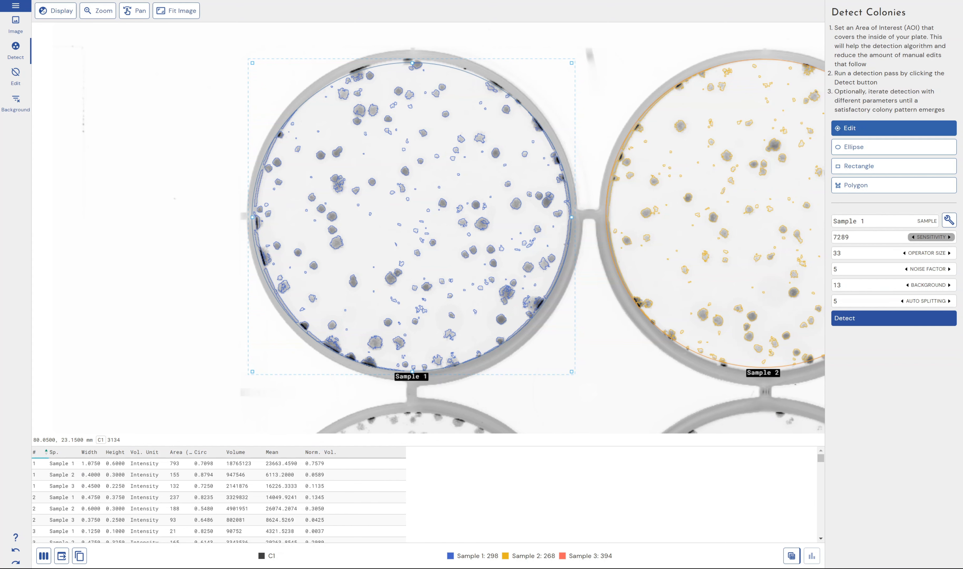
pyautogui.click(884, 321)
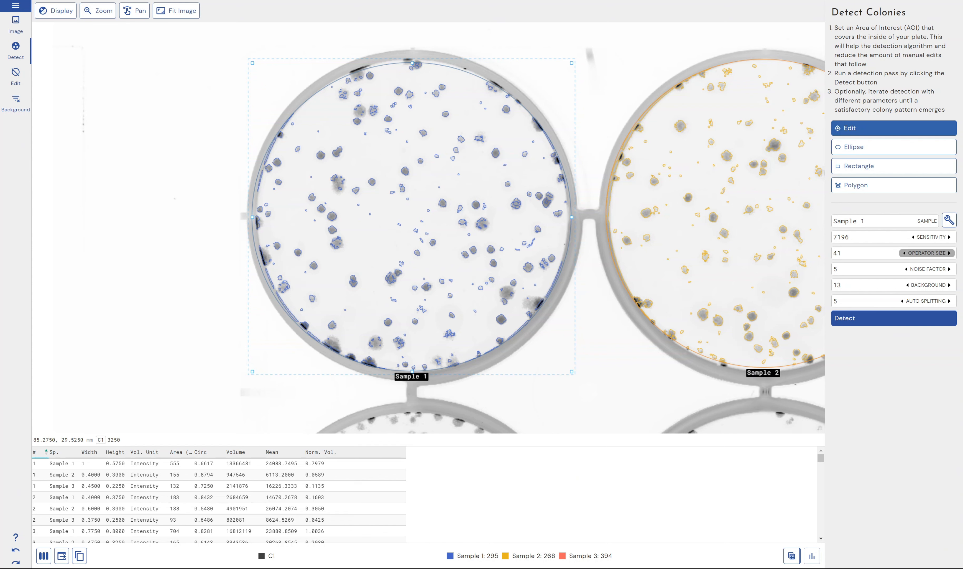
# Rerun detection on Sample 1 with operator size 49 and auto splitting 2.
pyautogui.moveTo(927, 253); pyautogui.dragTo(933, 253)
pyautogui.click(848, 321)
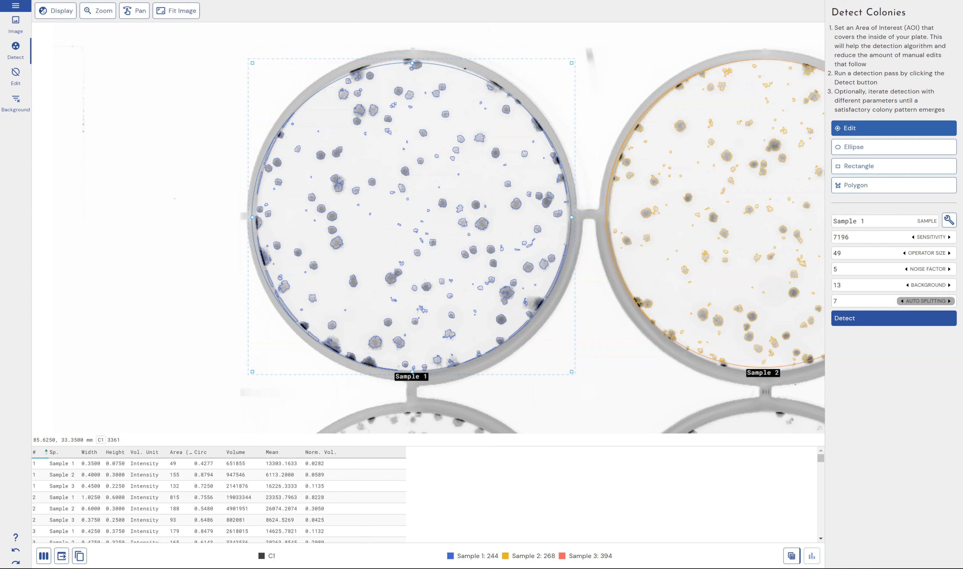
pyautogui.moveTo(926, 300); pyautogui.dragTo(914, 301)
pyautogui.click(884, 319)
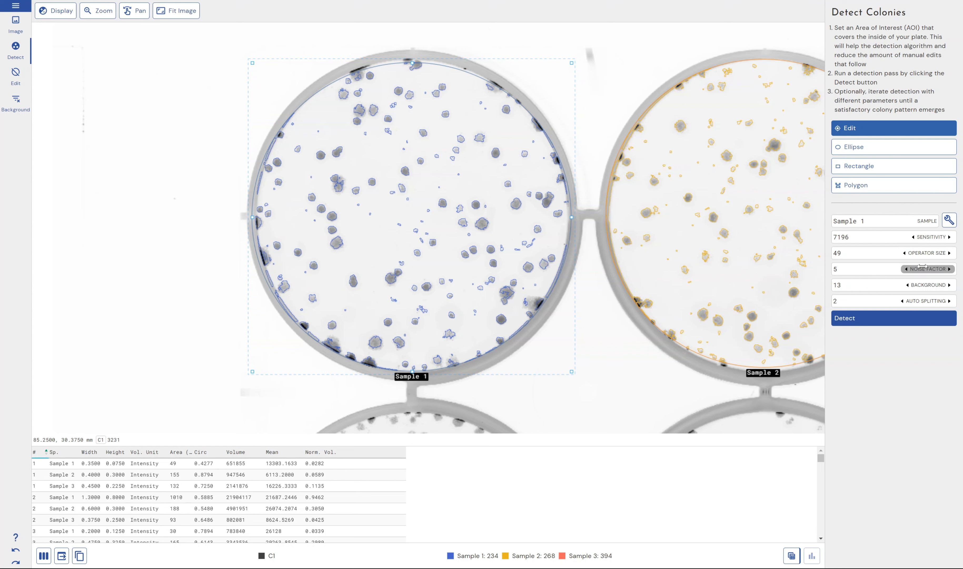
pyautogui.moveTo(922, 284)
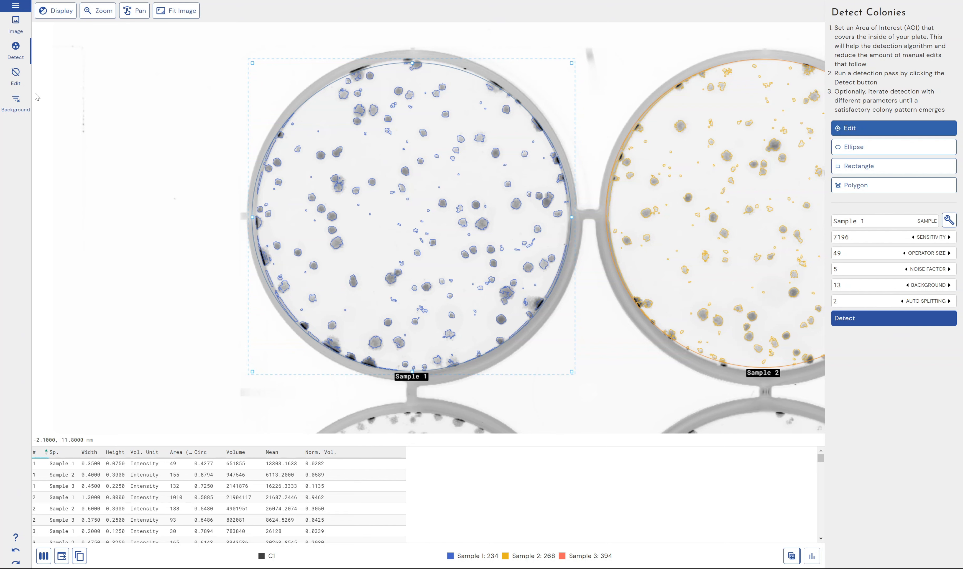
# Split the two merged colonies near the right edge of the Sample 1 well, cutting along the boundary between them.
pyautogui.click(25, 83)
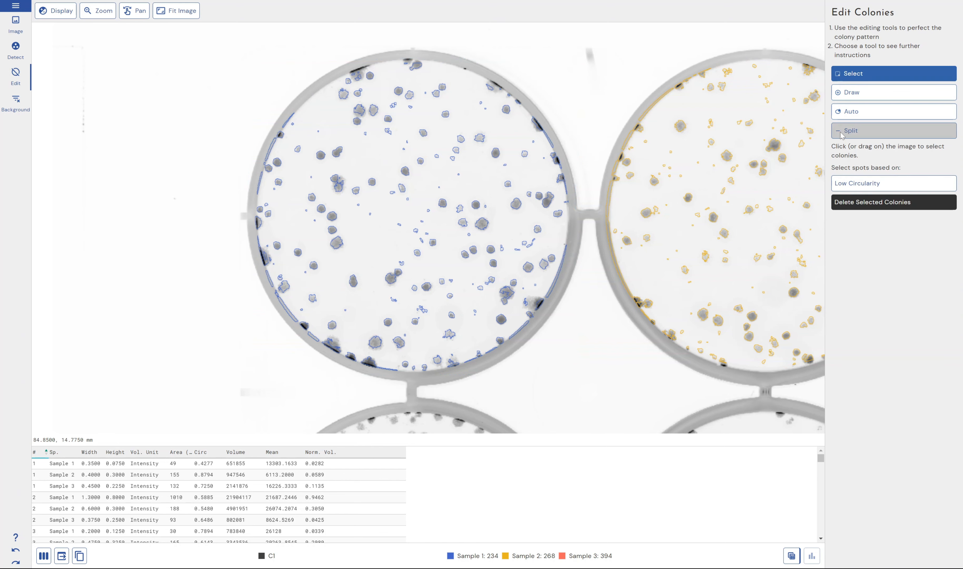
pyautogui.click(97, 10)
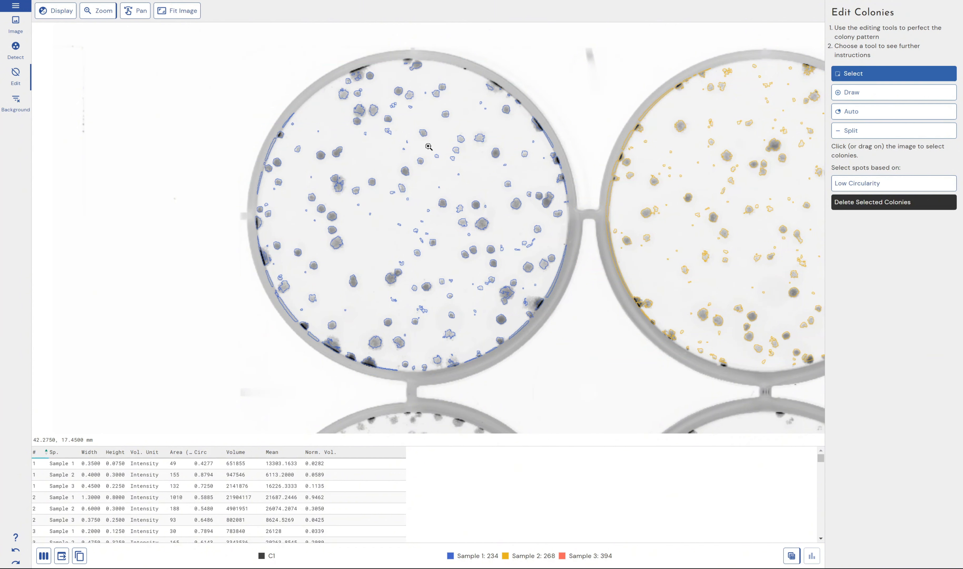
pyautogui.moveTo(429, 149); pyautogui.dragTo(569, 276)
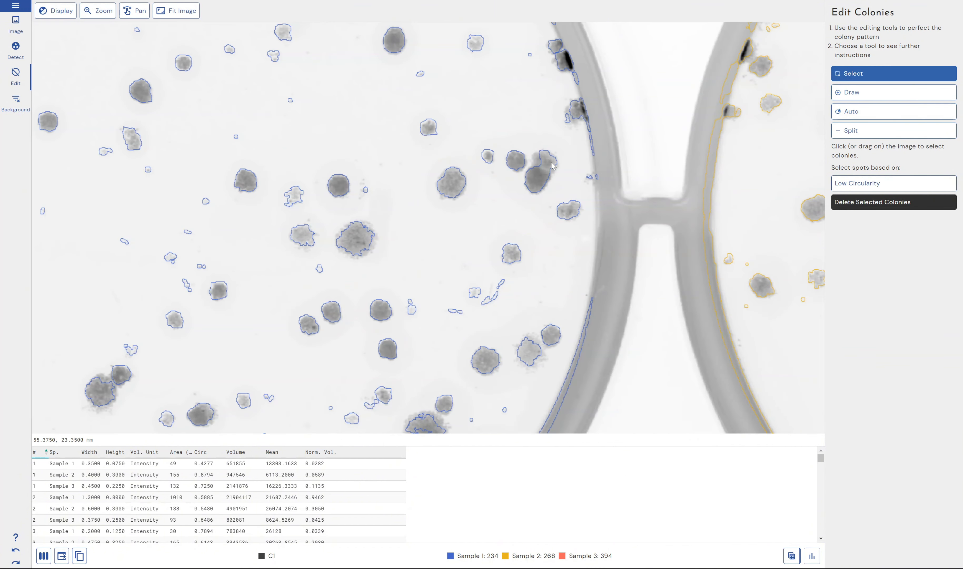
pyautogui.click(868, 131)
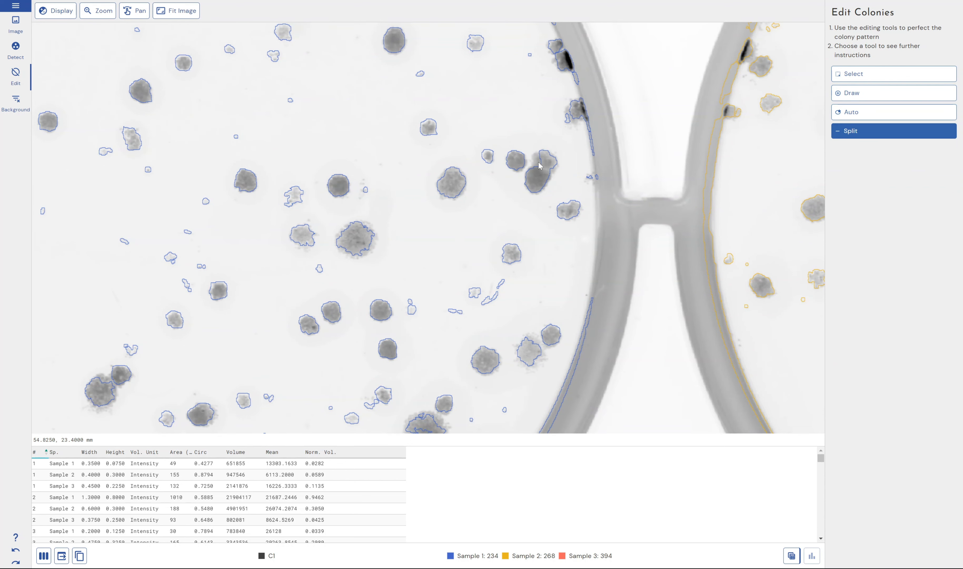
pyautogui.moveTo(537, 163); pyautogui.dragTo(557, 172)
pyautogui.moveTo(541, 164); pyautogui.dragTo(549, 169)
# Select the block of detected Sample 1 colonies around the large pale colony in the enlarged view and delete them.
pyautogui.click(860, 93)
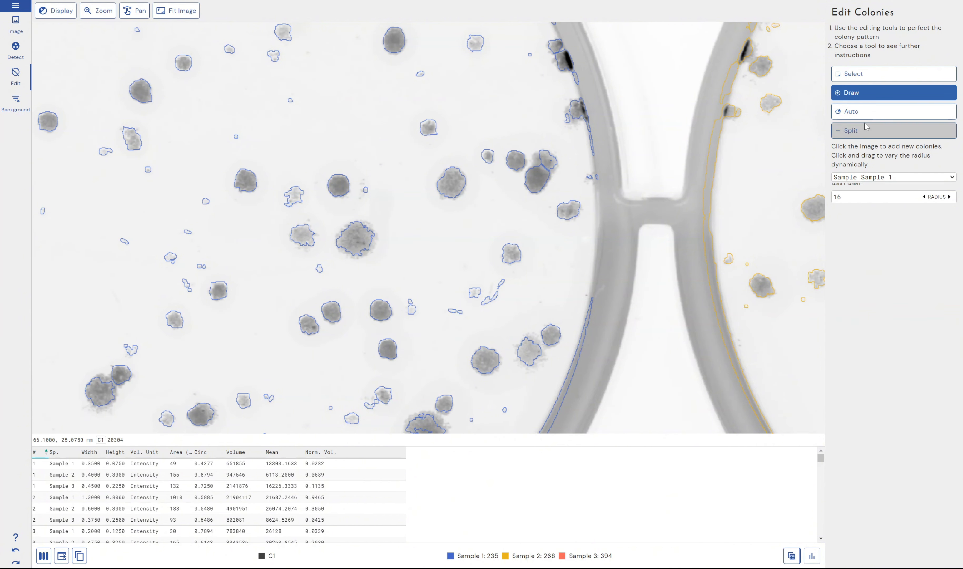
pyautogui.moveTo(203, 149); pyautogui.dragTo(442, 395)
pyautogui.press('Delete')
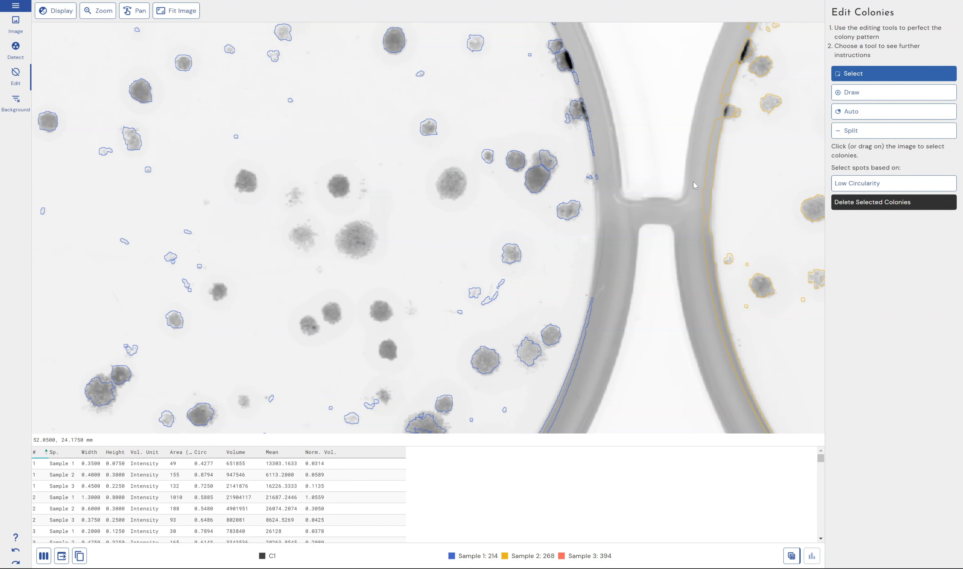
# Draw a circular Sample 1 colony of radius 16 over the dark spot above the large pale colony and select it.
pyautogui.click(884, 96)
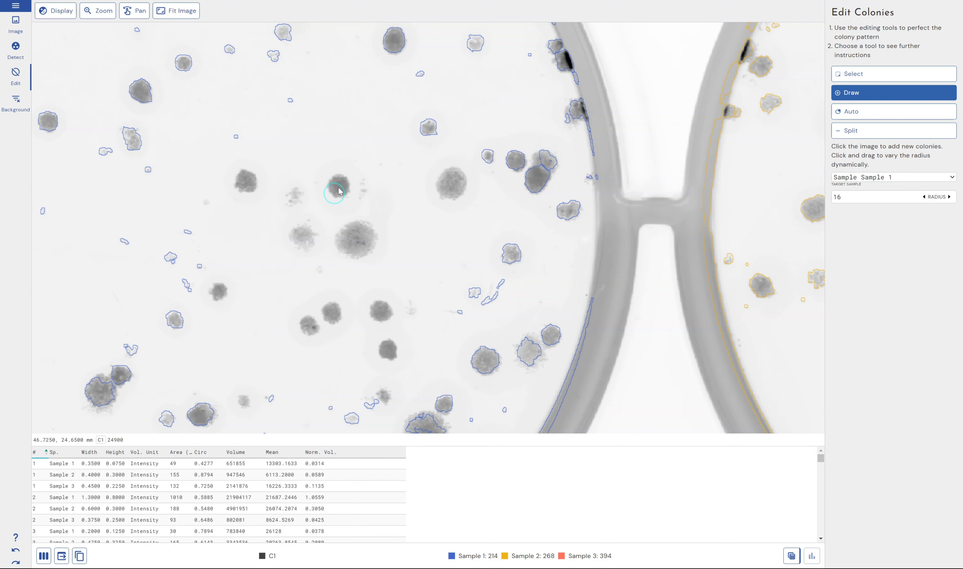
pyautogui.click(340, 195)
pyautogui.click(876, 76)
pyautogui.click(334, 195)
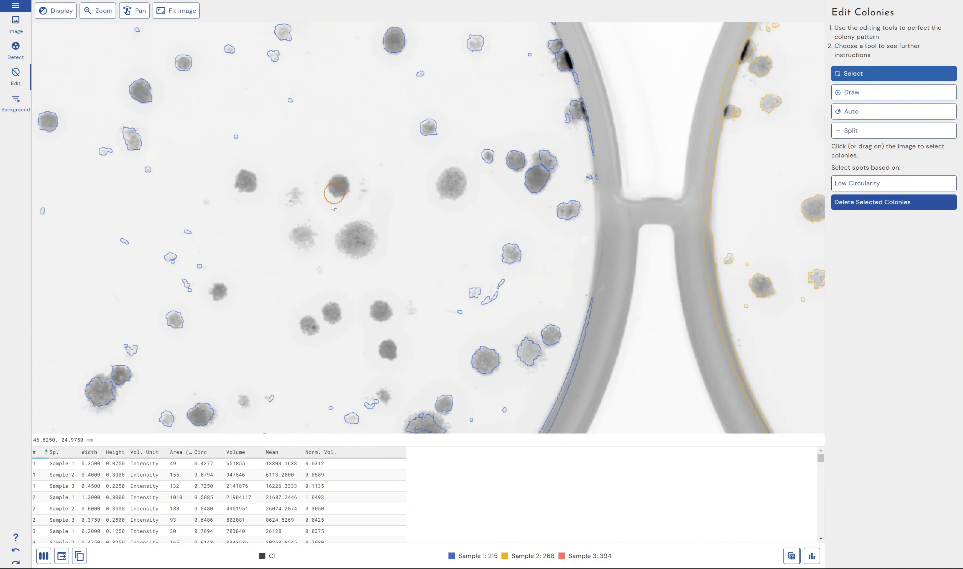
pyautogui.moveTo(331, 203)
pyautogui.mouseDown()
pyautogui.moveTo(349, 197)
pyautogui.moveTo(340, 199)
pyautogui.mouseUp()
# Add another circle of radius 16 over the leftmost unmarked upper colony, keeping Sample 1 as the target sample.
pyautogui.click(889, 93)
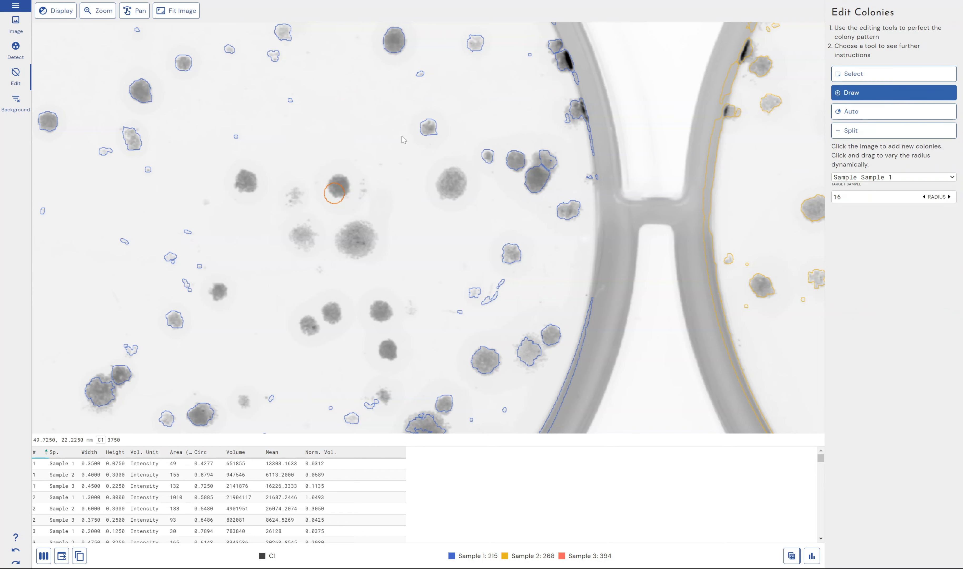
pyautogui.click(244, 183)
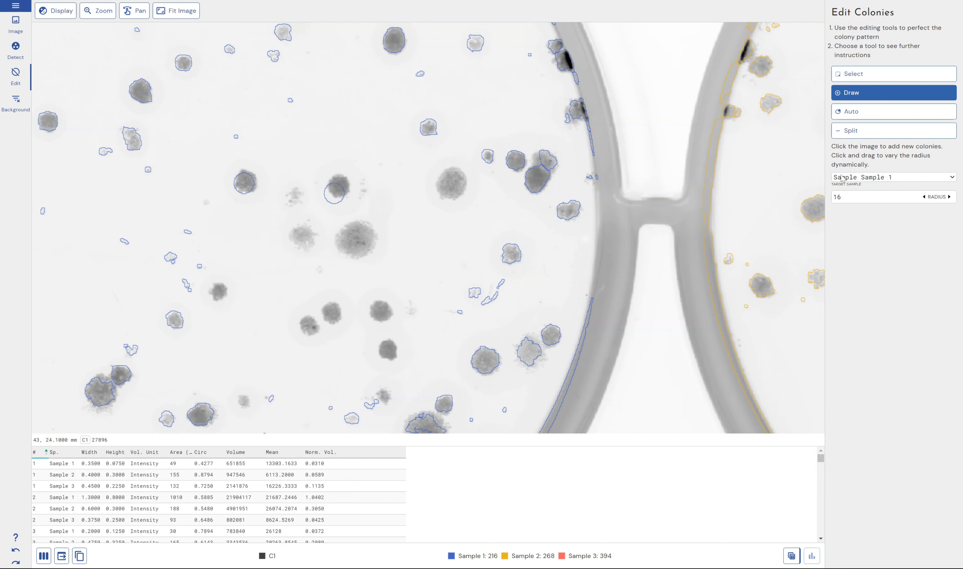
pyautogui.click(909, 180)
pyautogui.click(910, 180)
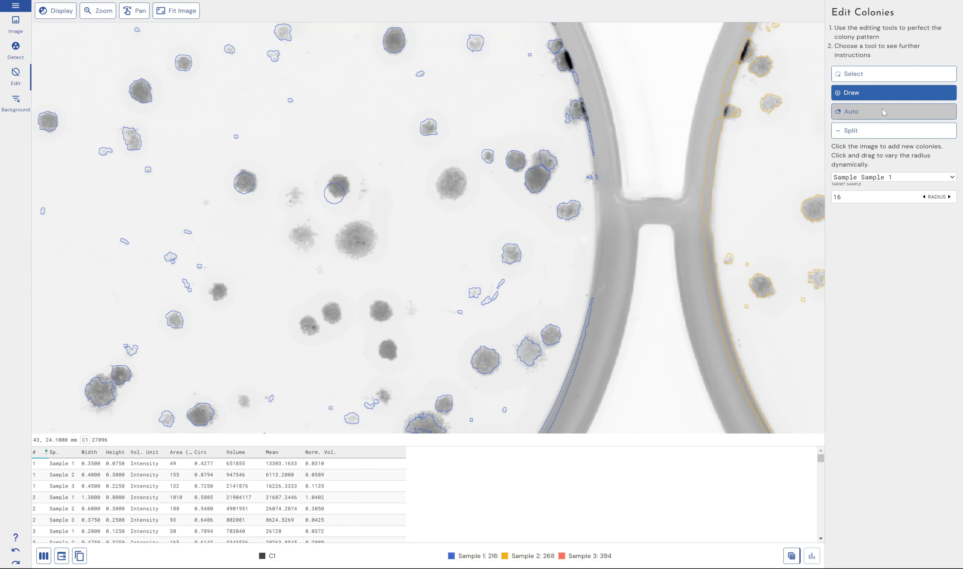
# Auto-trace the small dark colony at the lower left of the cleared area with tolerance 0.8 and accept the outline.
pyautogui.click(884, 114)
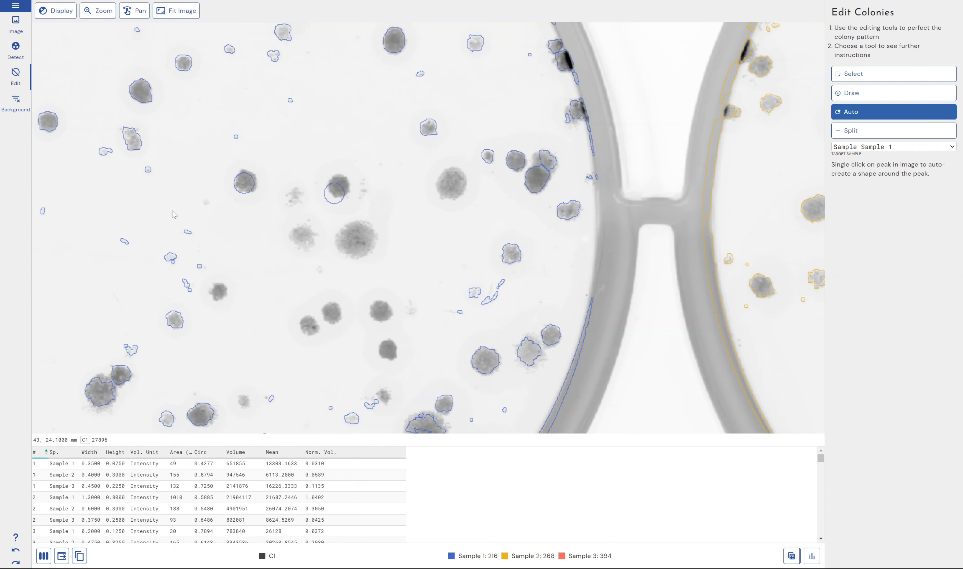
pyautogui.click(219, 294)
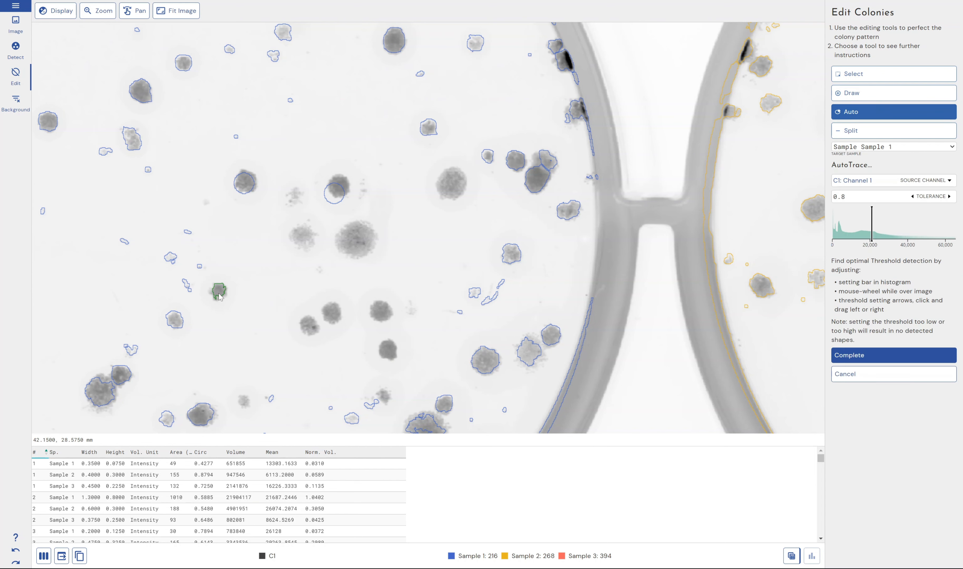
pyautogui.press('Return')
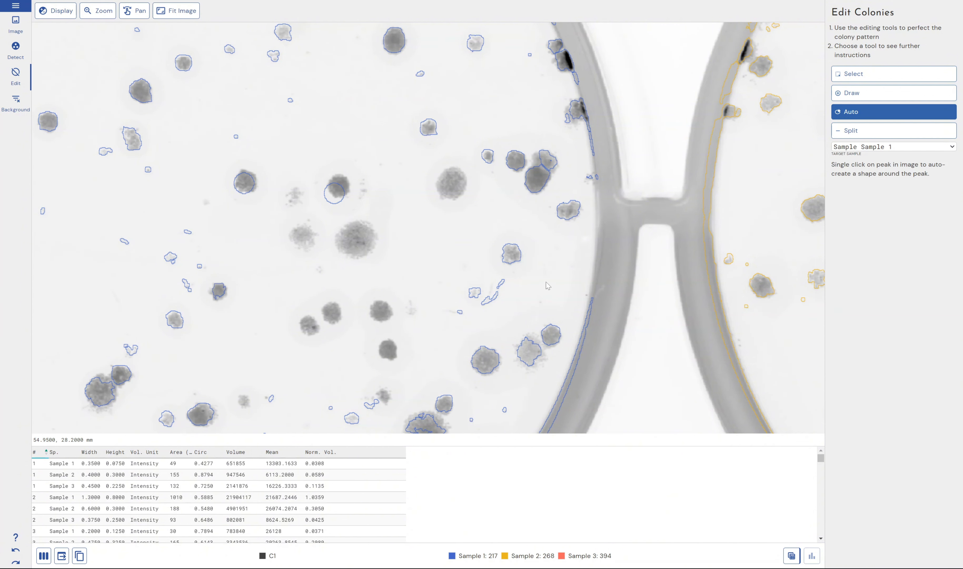
# Auto-trace the large pale colony in the cleared area with tolerance 0.3432 and complete the shape.
pyautogui.click(354, 237)
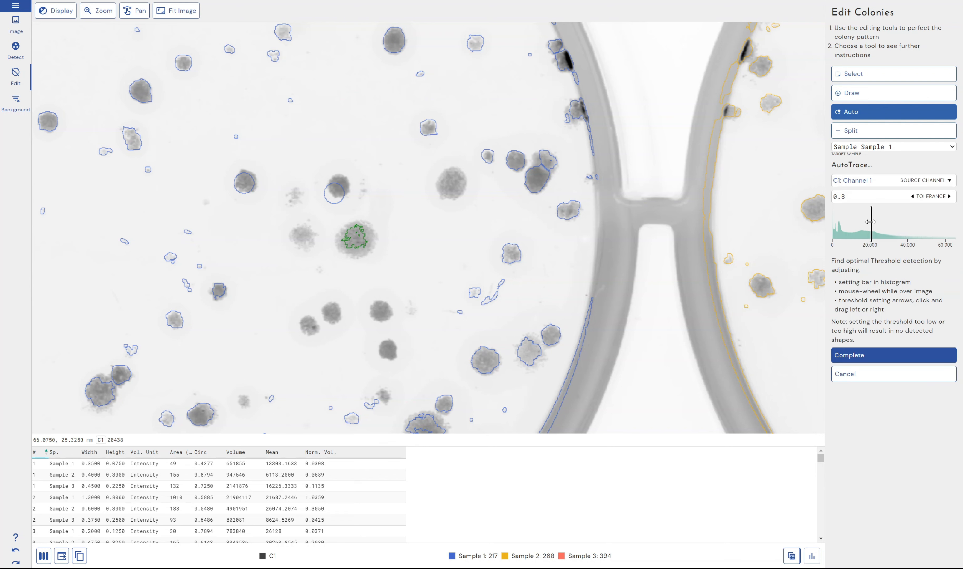
pyautogui.moveTo(868, 221); pyautogui.dragTo(849, 222)
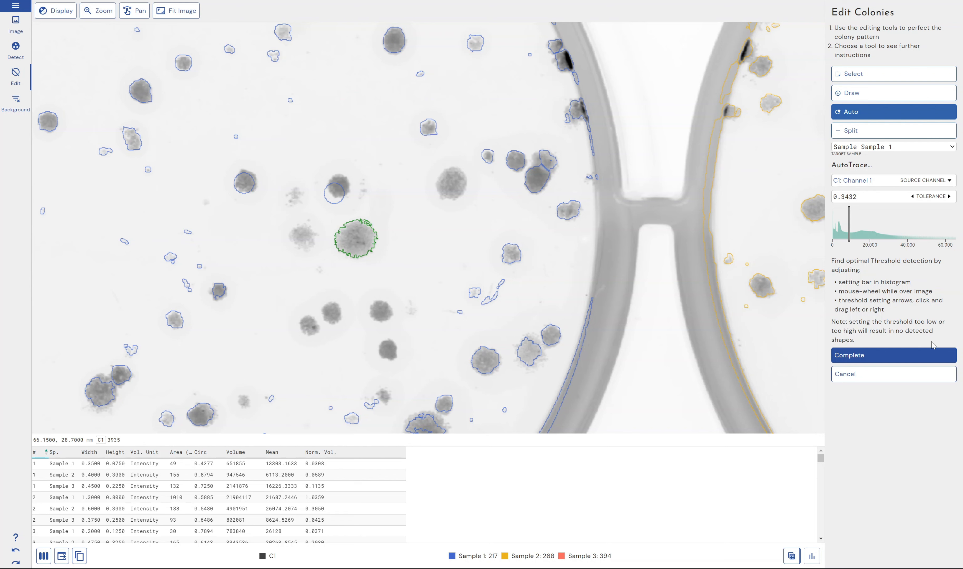
pyautogui.click(900, 354)
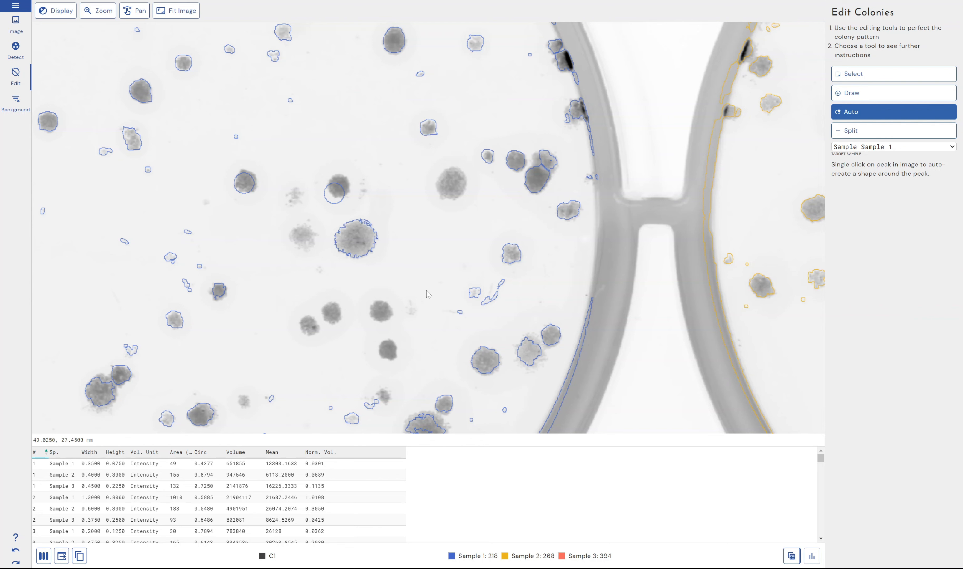
# Remove the background from the volume measurements with the Edge Average method.
pyautogui.scroll(-10, 452, 293)
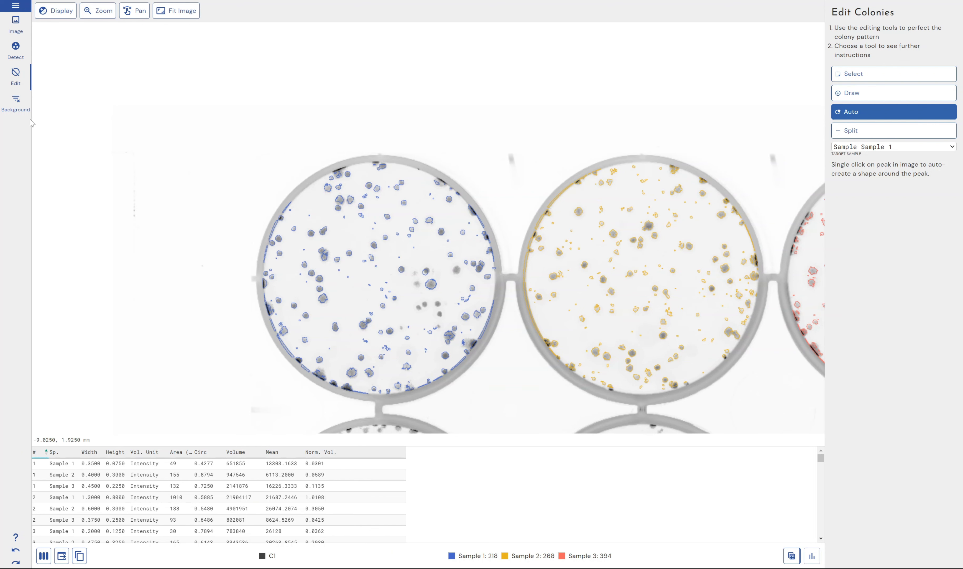
pyautogui.click(16, 104)
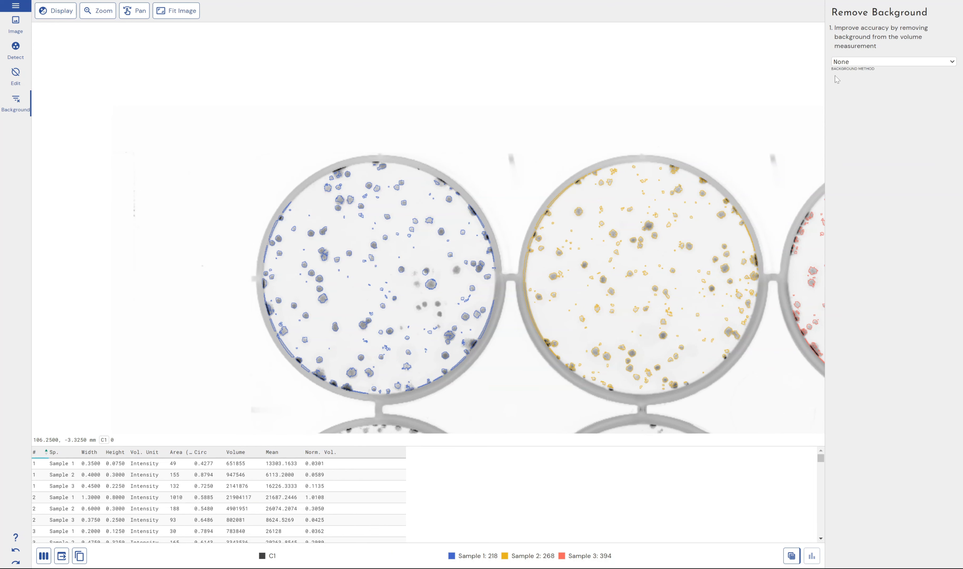
pyautogui.click(863, 62)
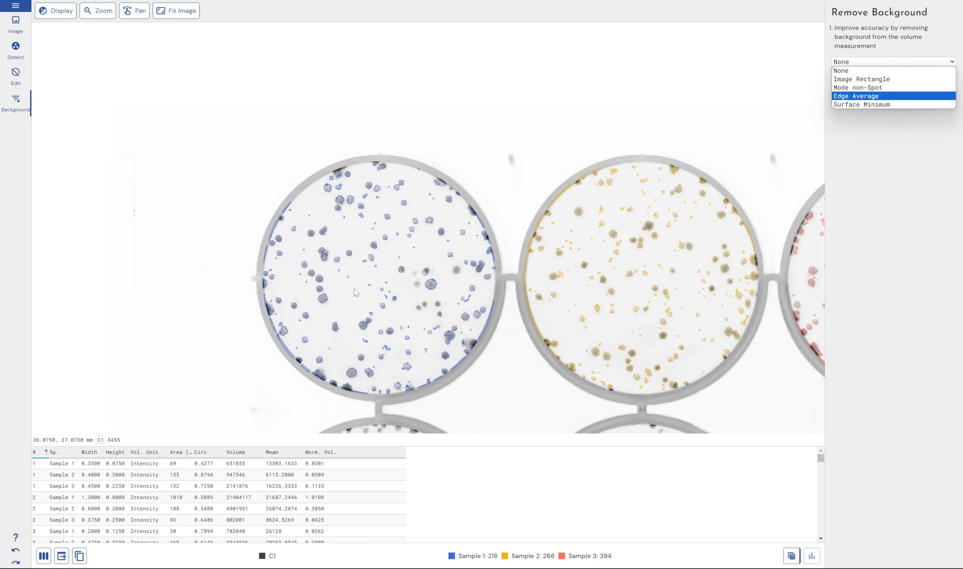
pyautogui.click(897, 100)
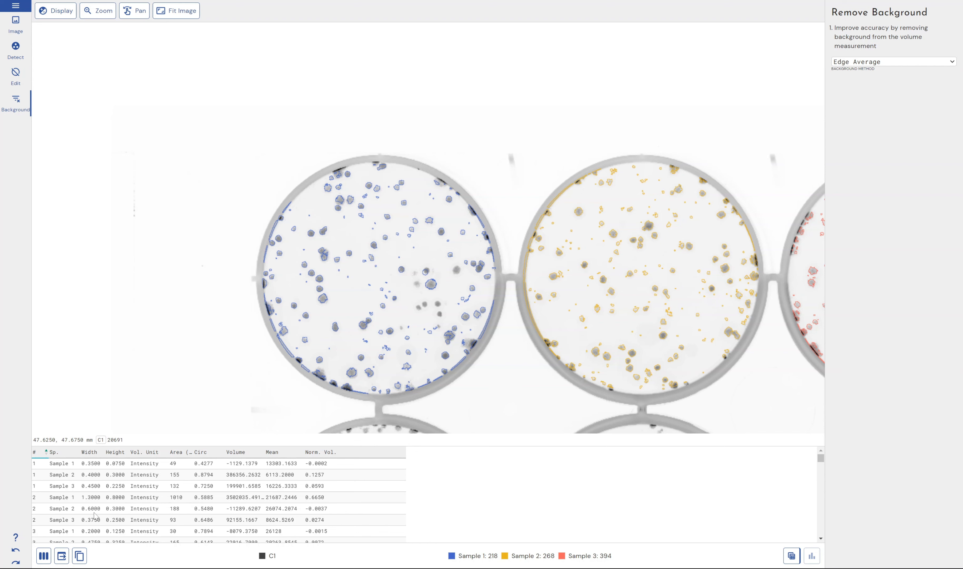
# Add the Channel, X, Y and Distance Unit columns to the measurements table.
pyautogui.click(44, 555)
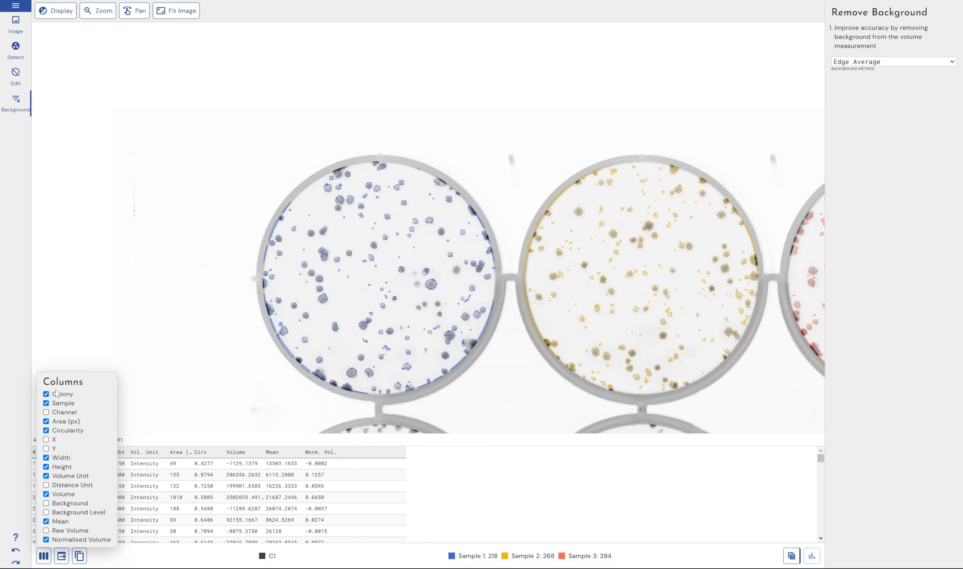
pyautogui.click(47, 412)
pyautogui.click(46, 439)
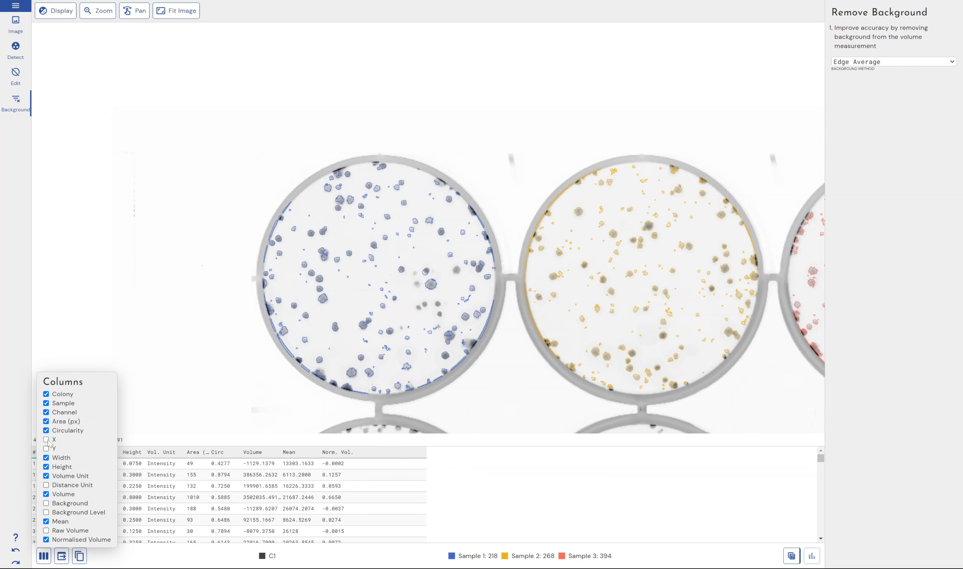
pyautogui.click(46, 448)
pyautogui.click(47, 485)
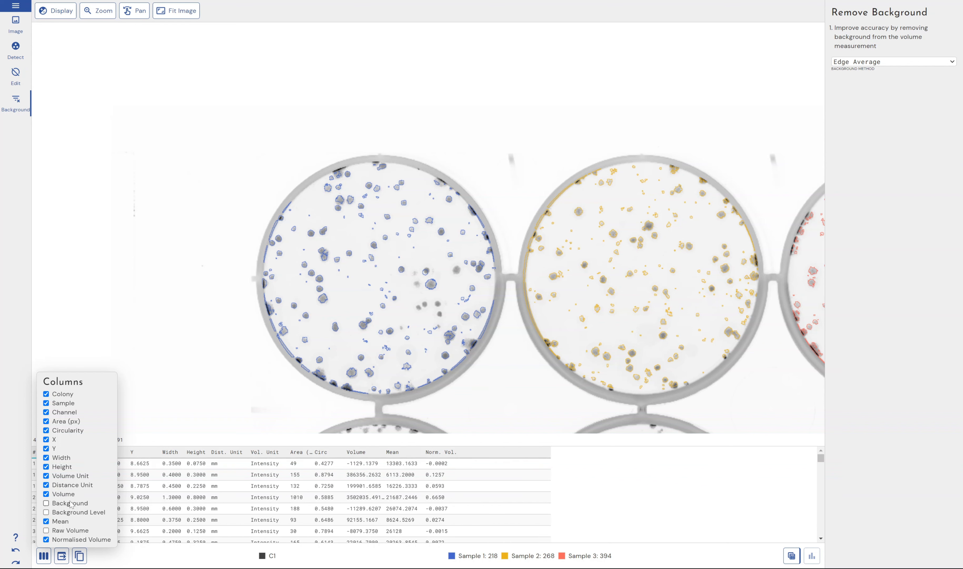
pyautogui.click(627, 504)
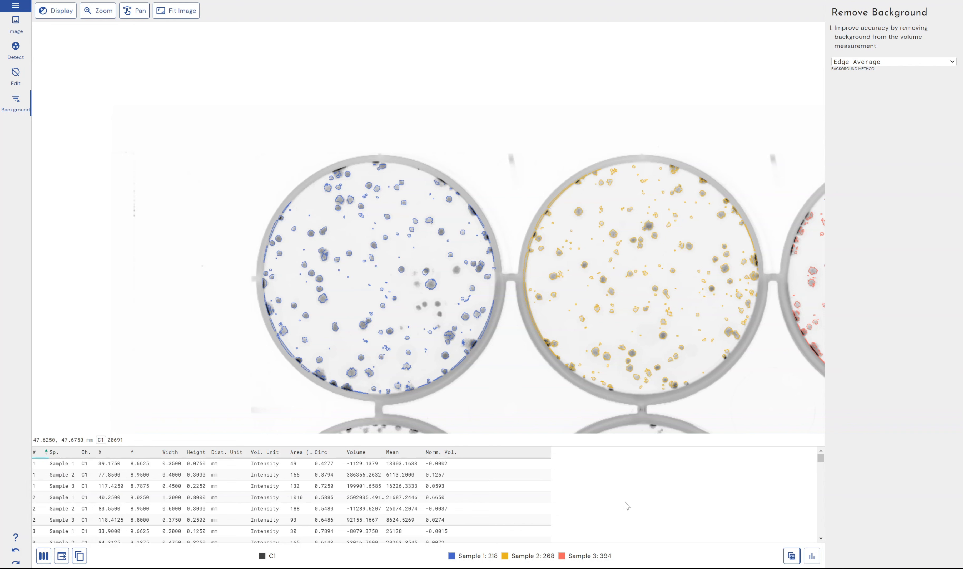
pyautogui.scroll(-3, 713, 510)
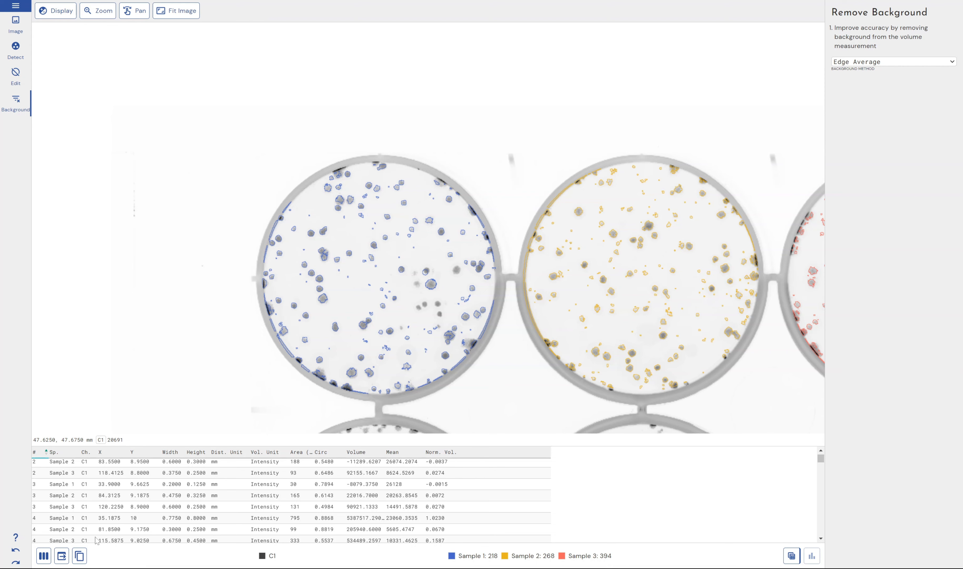
pyautogui.click(134, 11)
pyautogui.moveTo(517, 279); pyautogui.dragTo(236, 119)
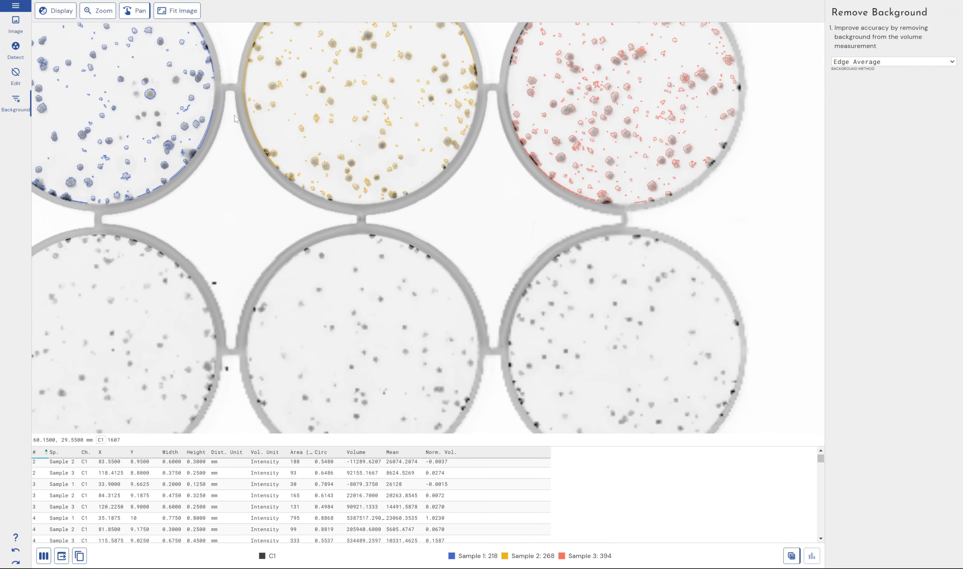
pyautogui.click(15, 6)
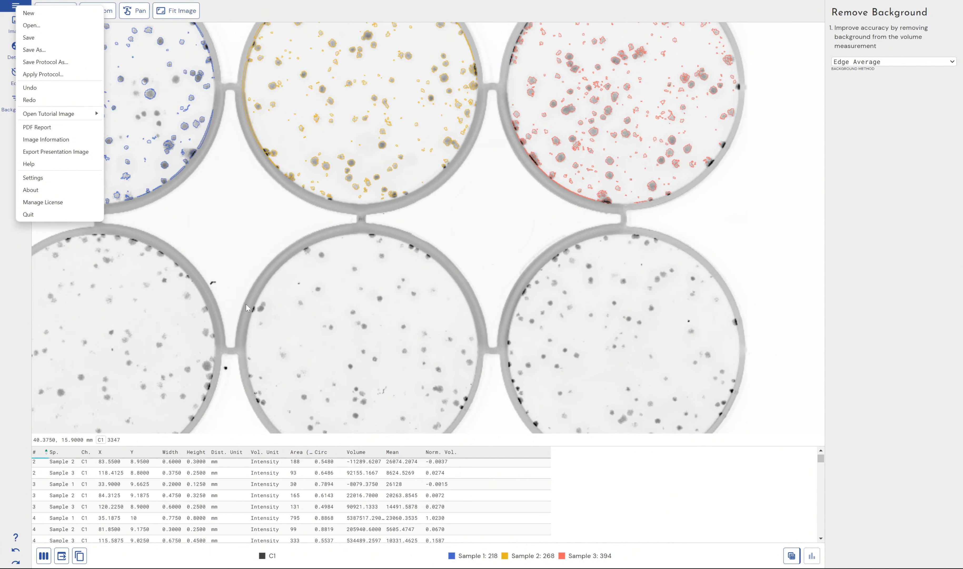
pyautogui.click(773, 200)
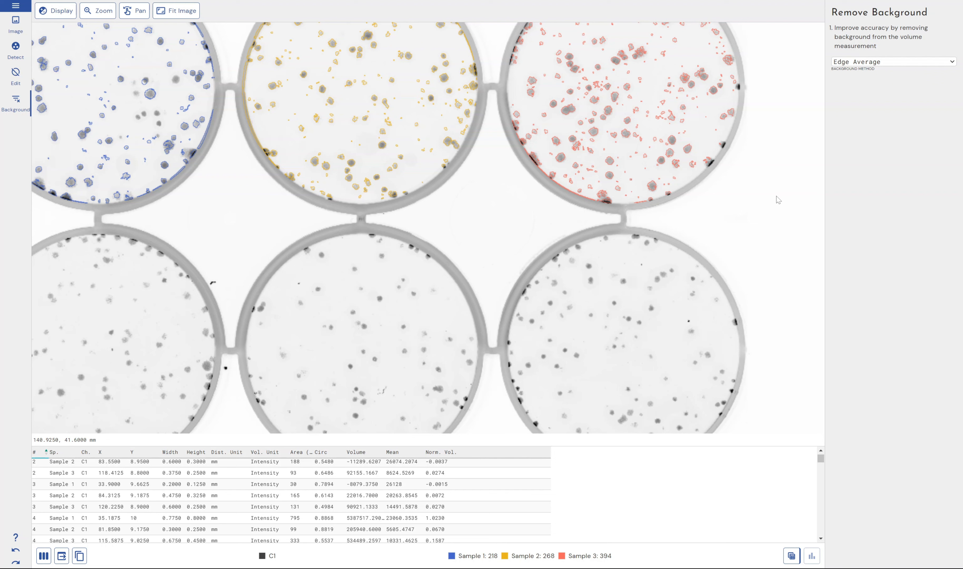
# Preview the presentation image of the wells with its scales and close the preview without exporting.
pyautogui.rightClick(335, 106)
pyautogui.click(723, 216)
pyautogui.rightClick(408, 175)
pyautogui.click(434, 178)
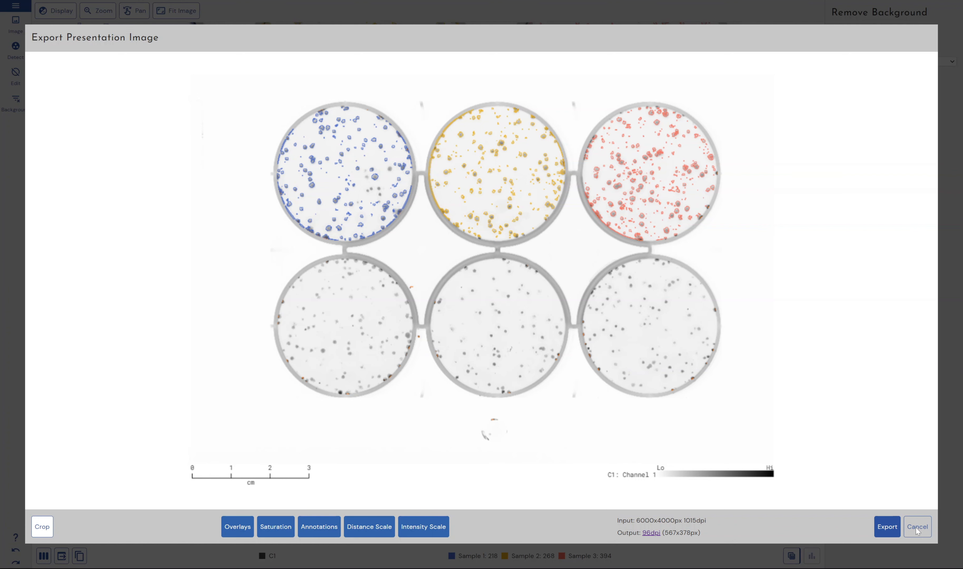
pyautogui.click(916, 527)
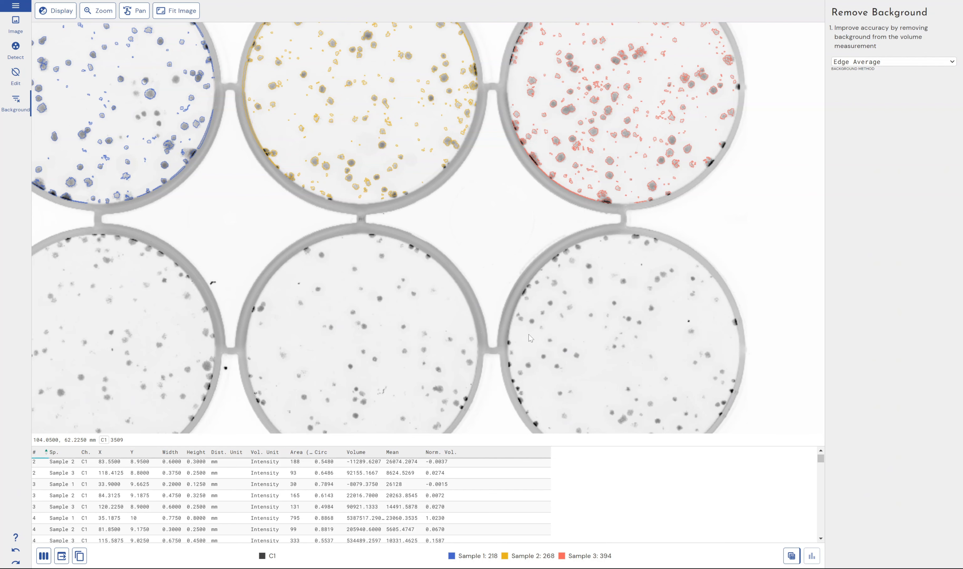
pyautogui.click(135, 11)
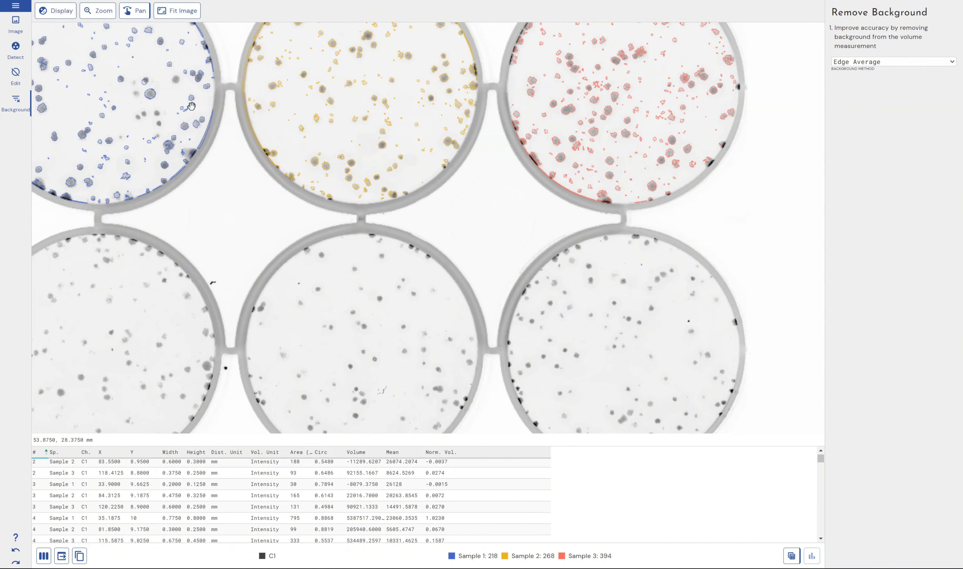
pyautogui.moveTo(191, 106); pyautogui.dragTo(253, 243)
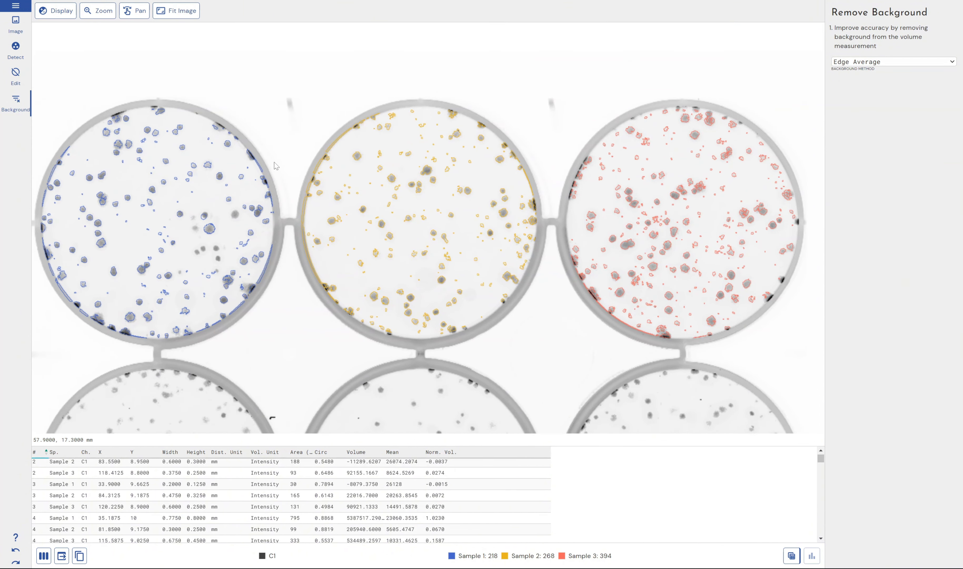